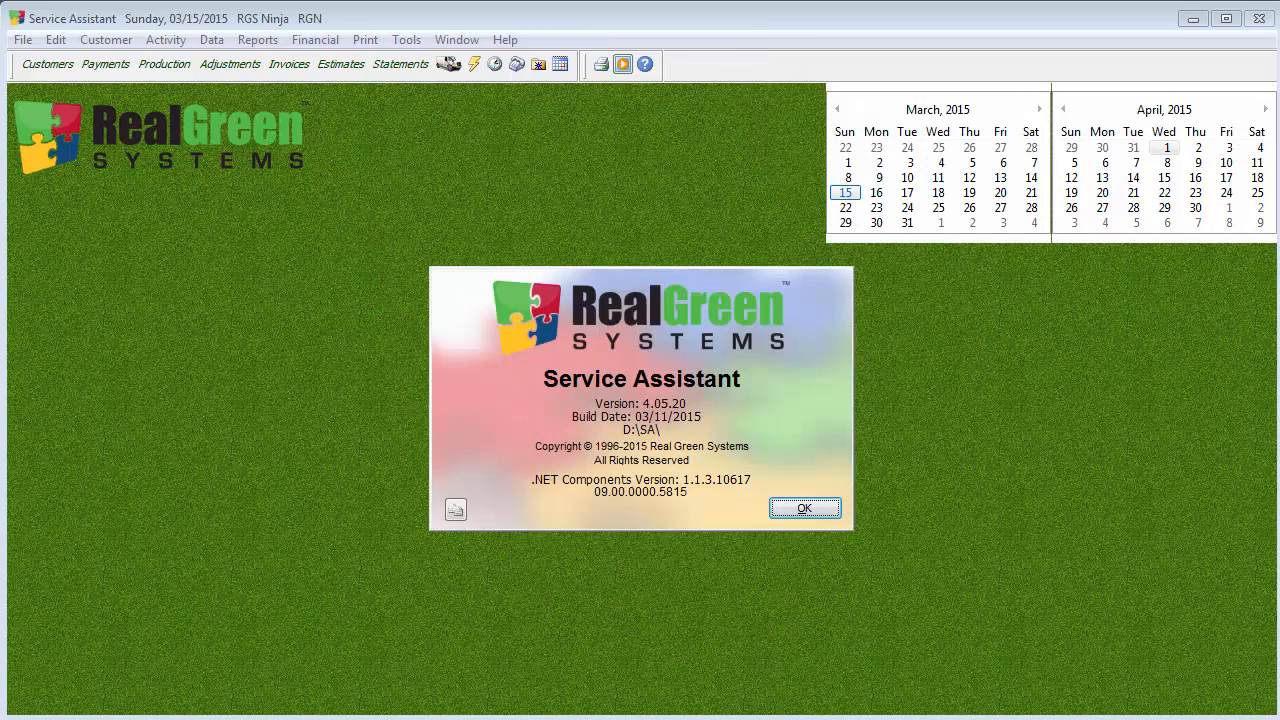
Step: Dismiss the version information, open the Small Balance Cleanup utility and set its company/branch to RGS Ninja
left_click(806, 509)
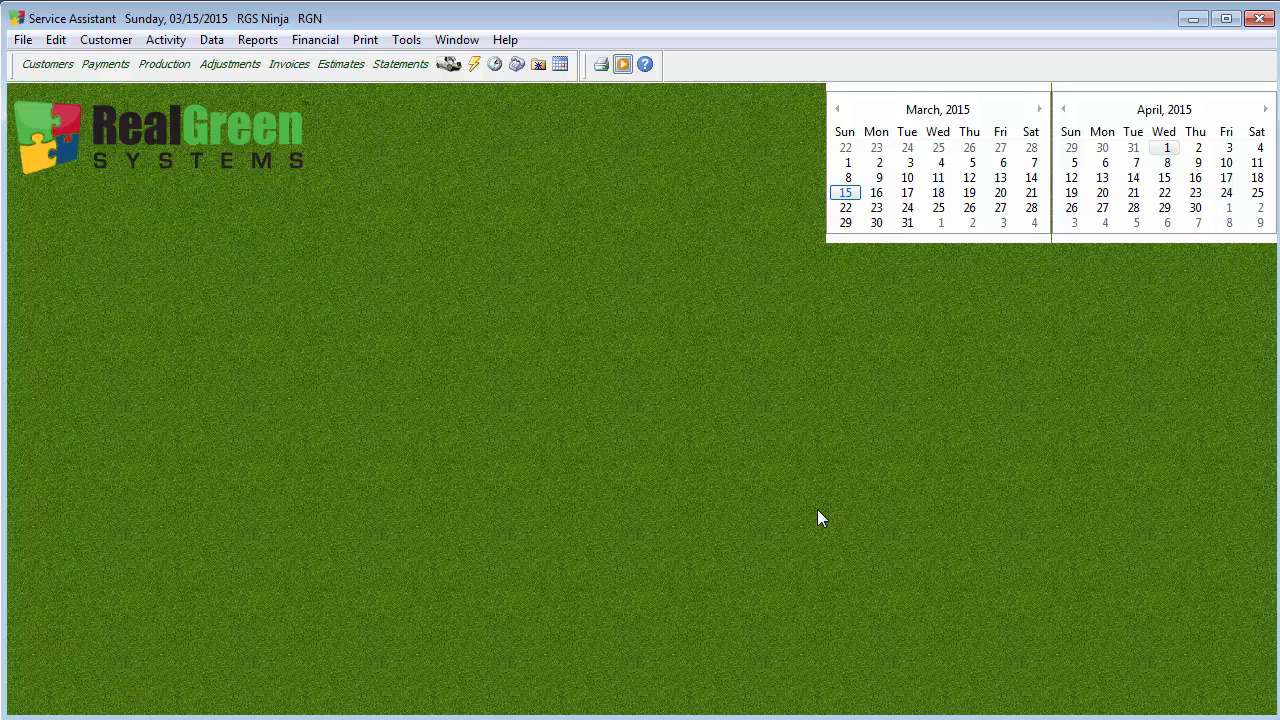
left_click(170, 41)
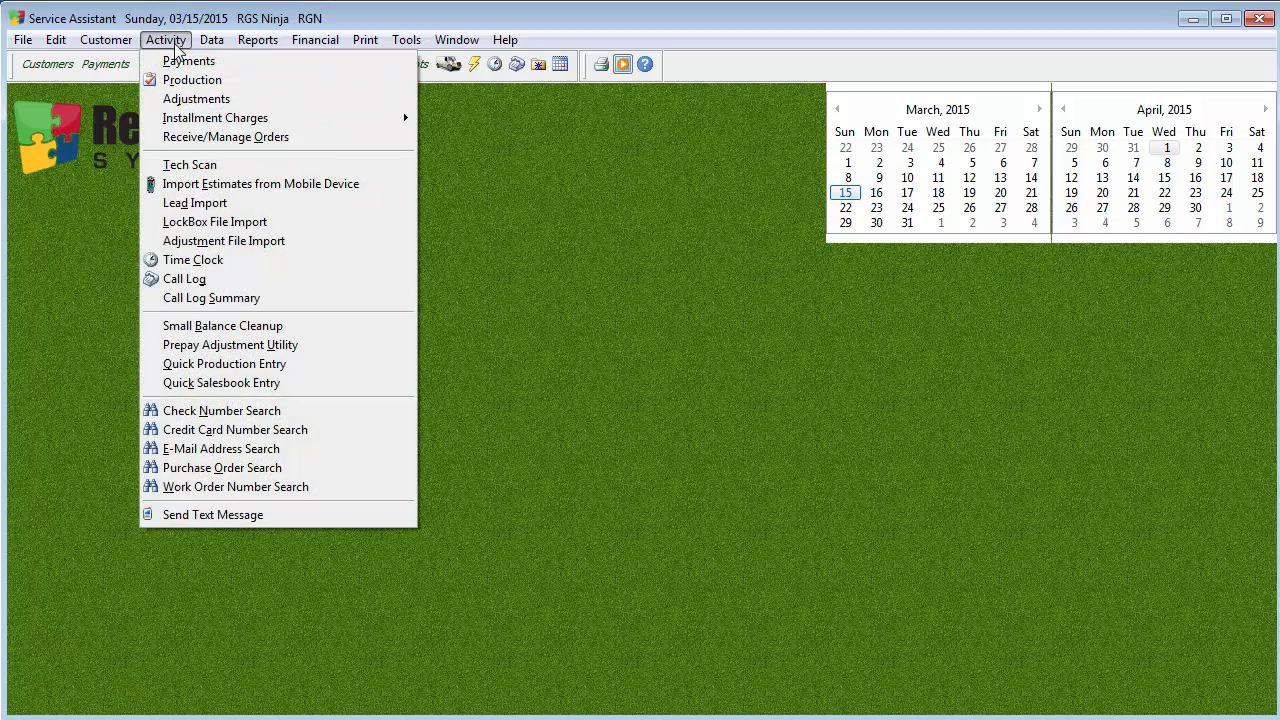
left_click(312, 330)
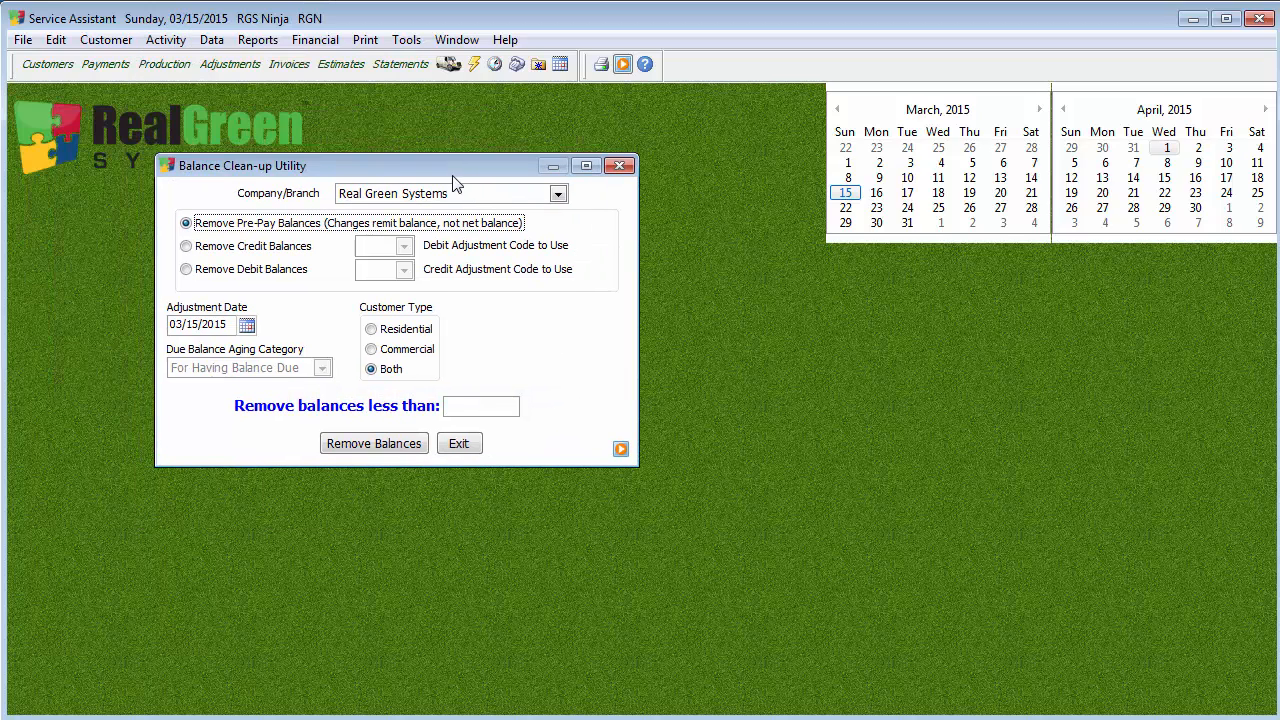
left_click(558, 195)
left_click(480, 254)
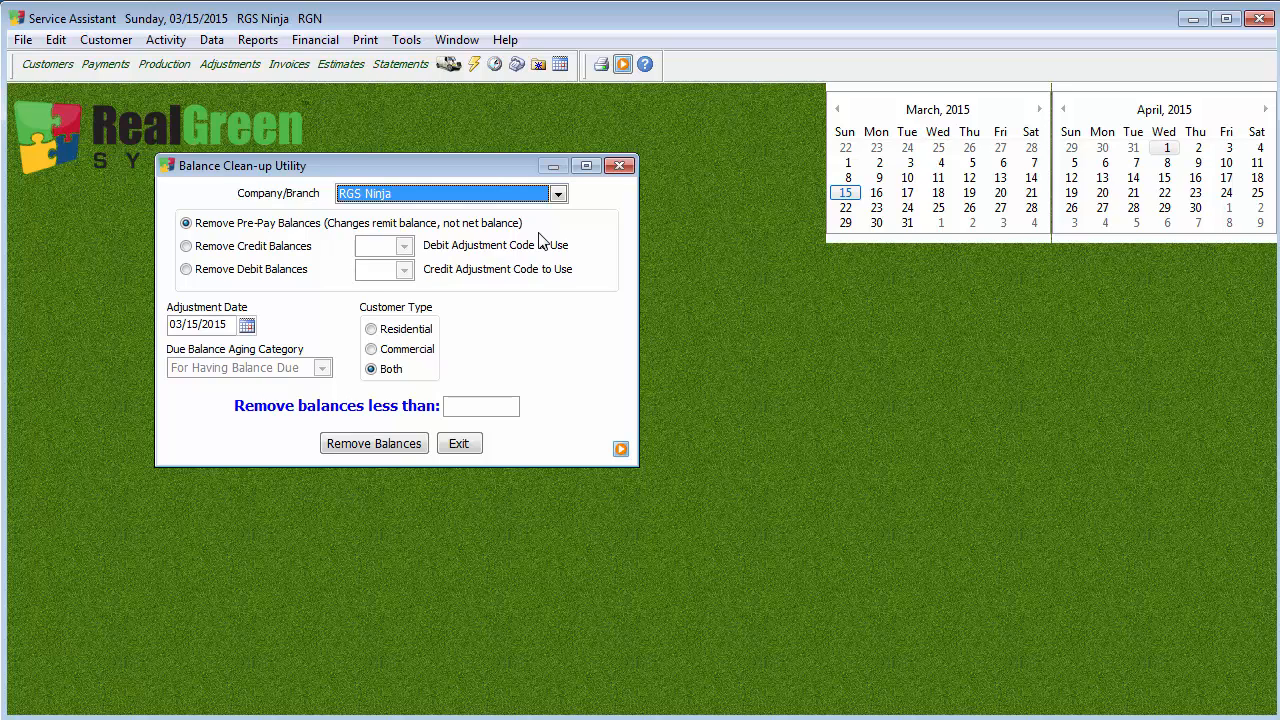
Step: Remove pre-pay balances less than 50.00, agreeing to continue without aging today and to clean up such large balances
left_click(480, 406)
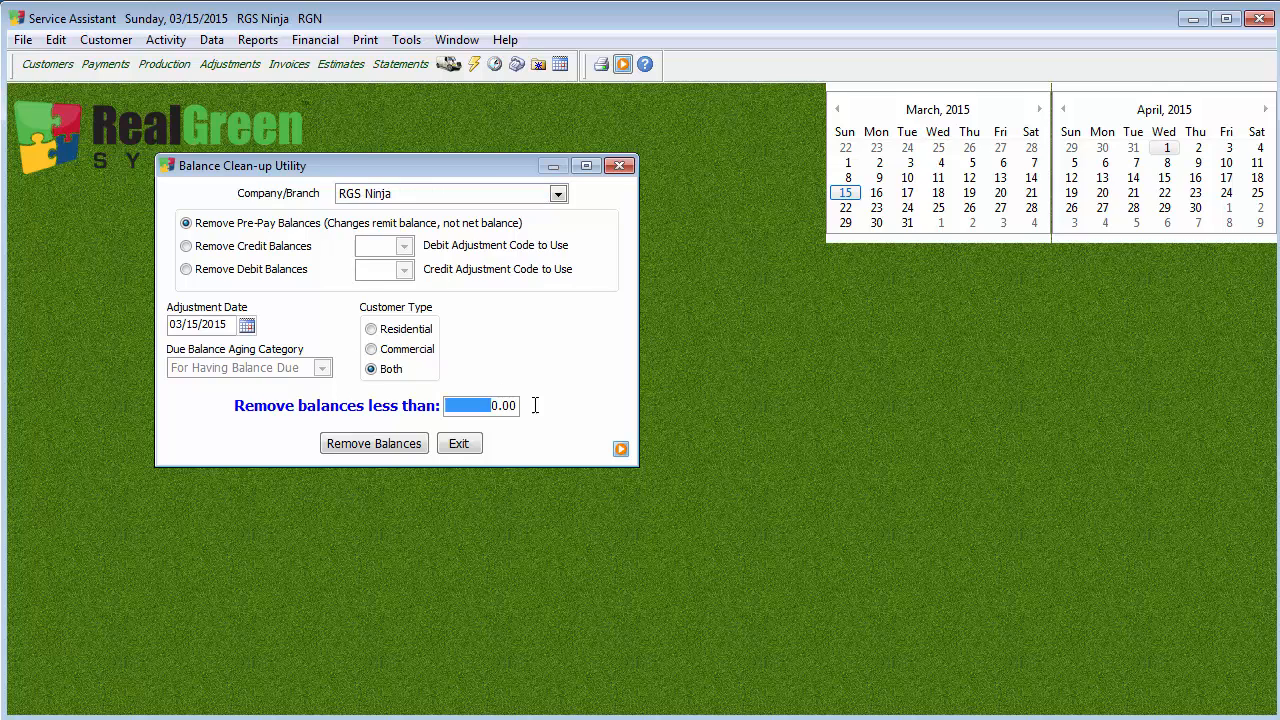
left_click_drag(535, 405, 541, 404)
type("50.00")
left_click(383, 443)
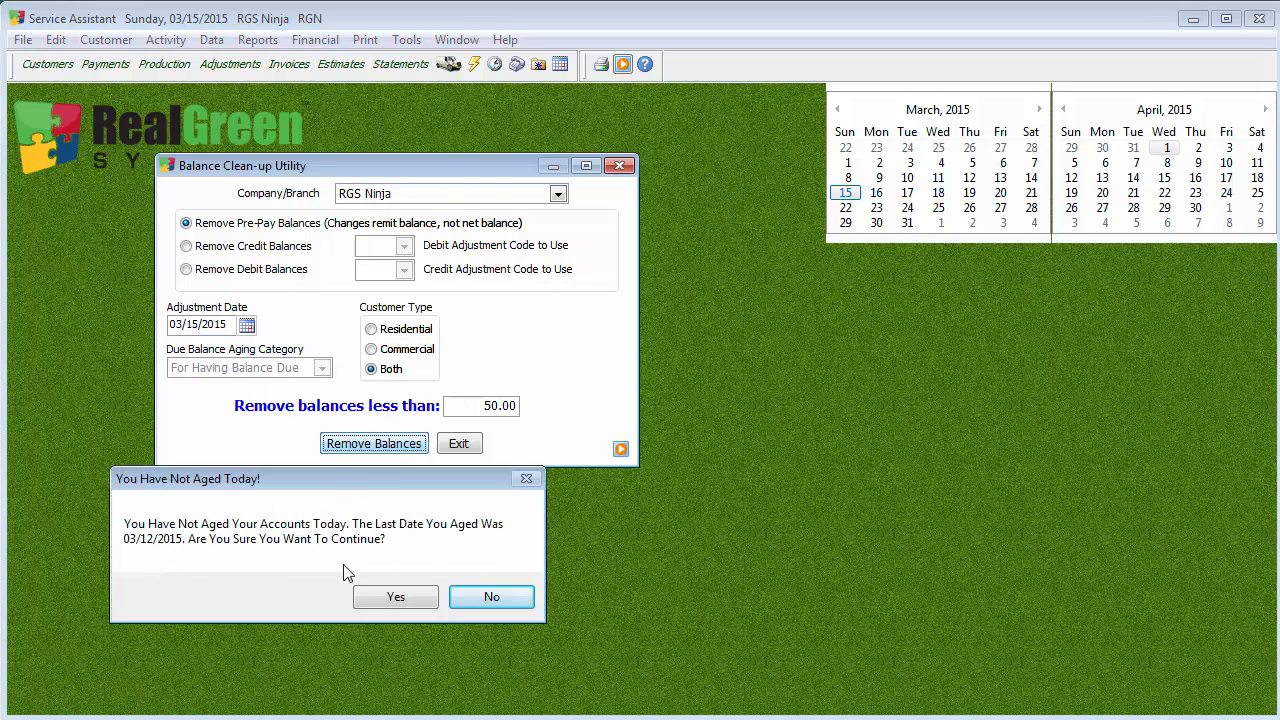
left_click(403, 595)
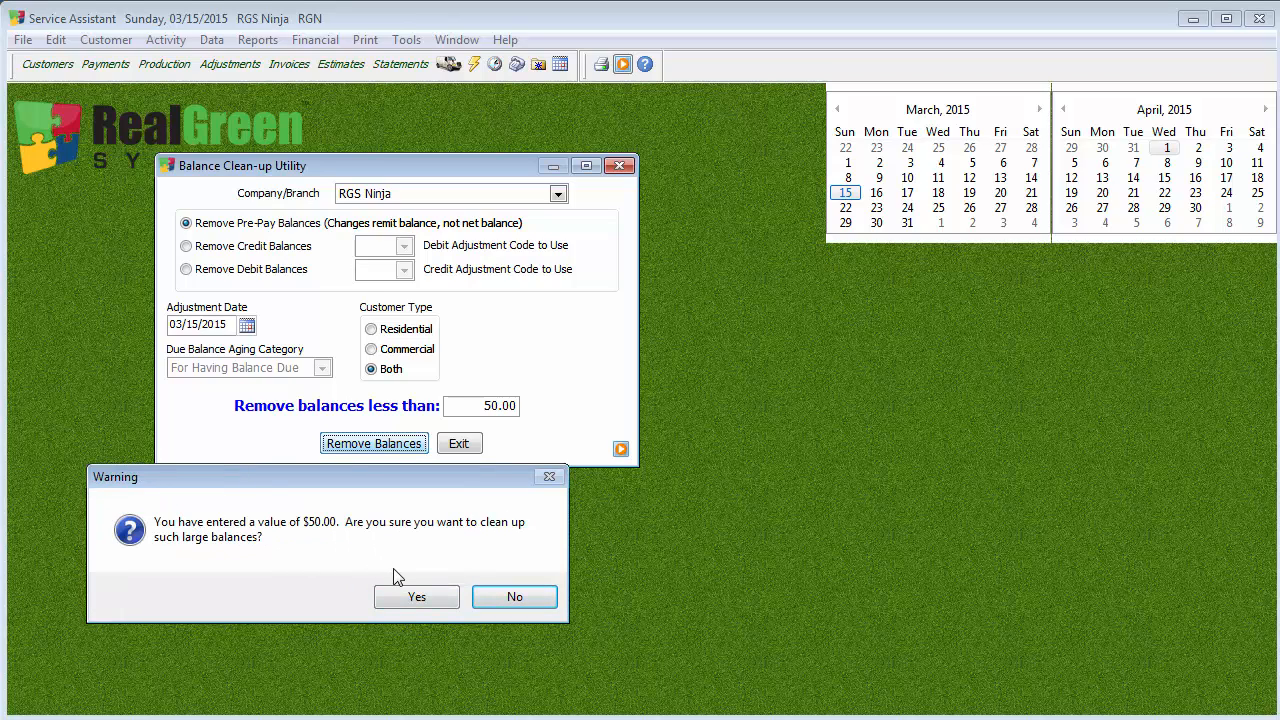
left_click(439, 602)
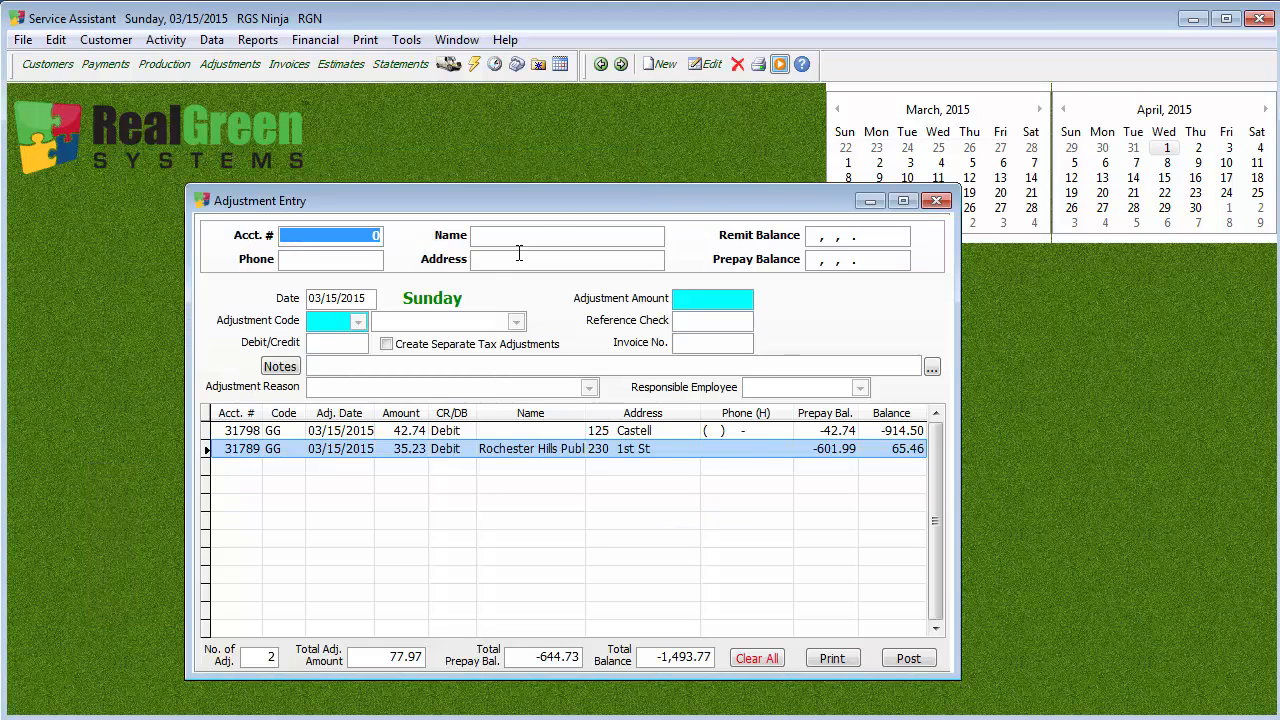
Step: Look up the first account in the adjustment batch and check its prepay balance, keeping the Adjustment Entry list in view
left_click_drag(561, 204, 469, 149)
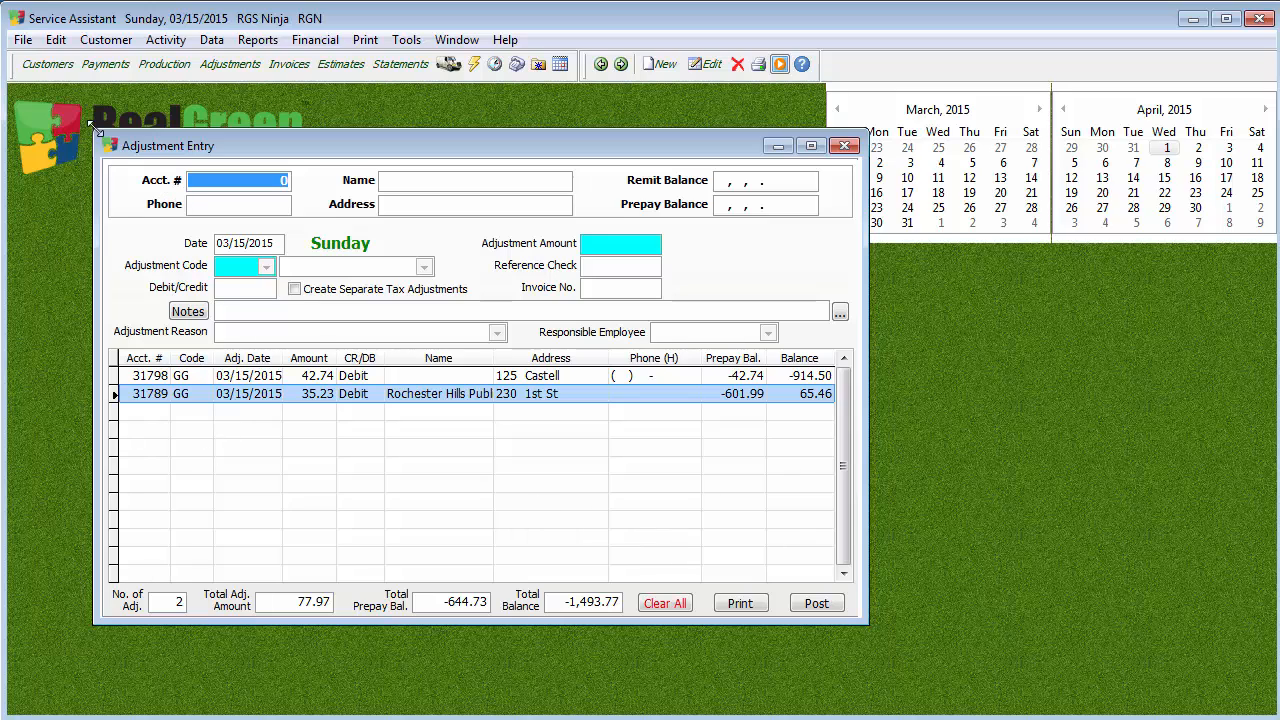
left_click(44, 68)
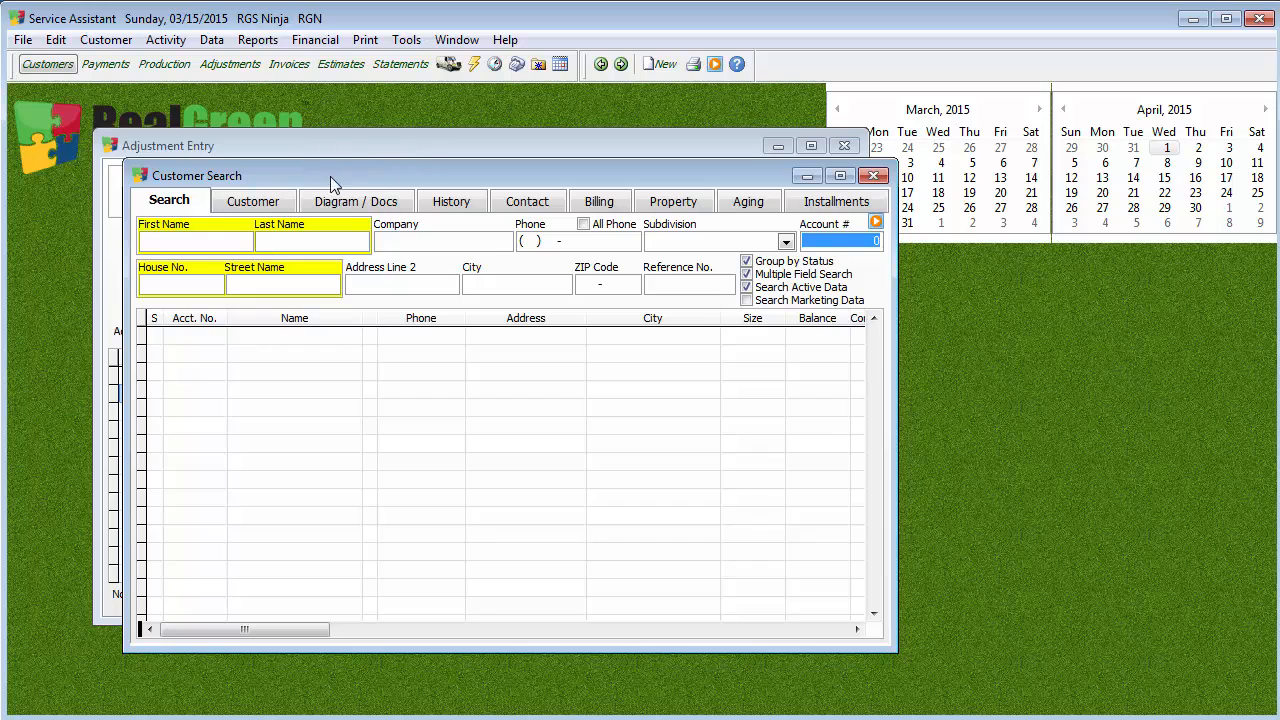
left_click_drag(326, 166, 420, 285)
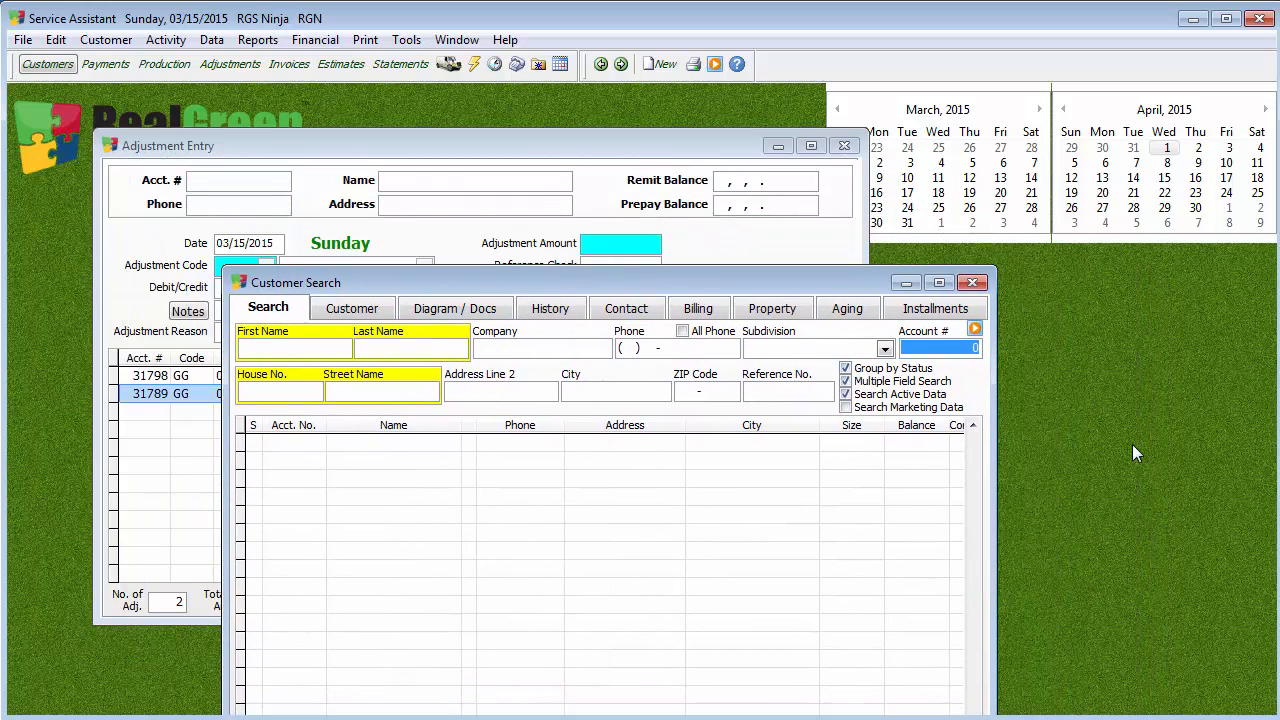
type("31798")
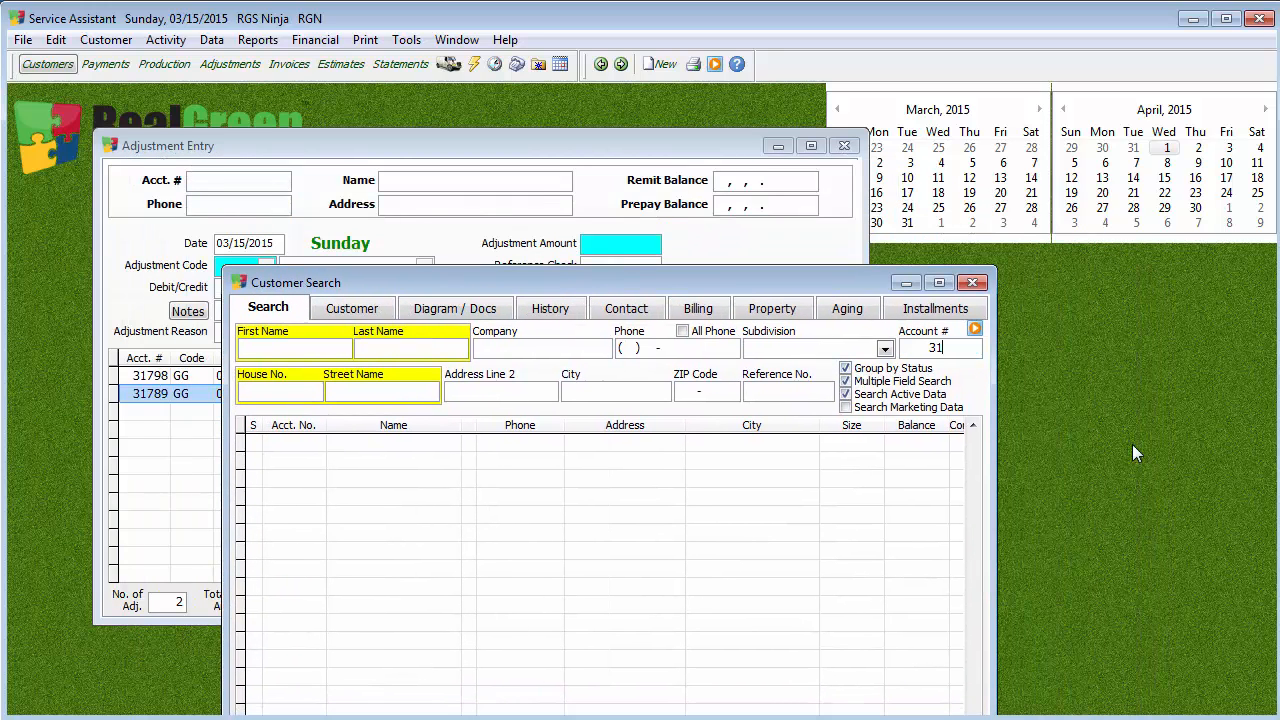
key("Return")
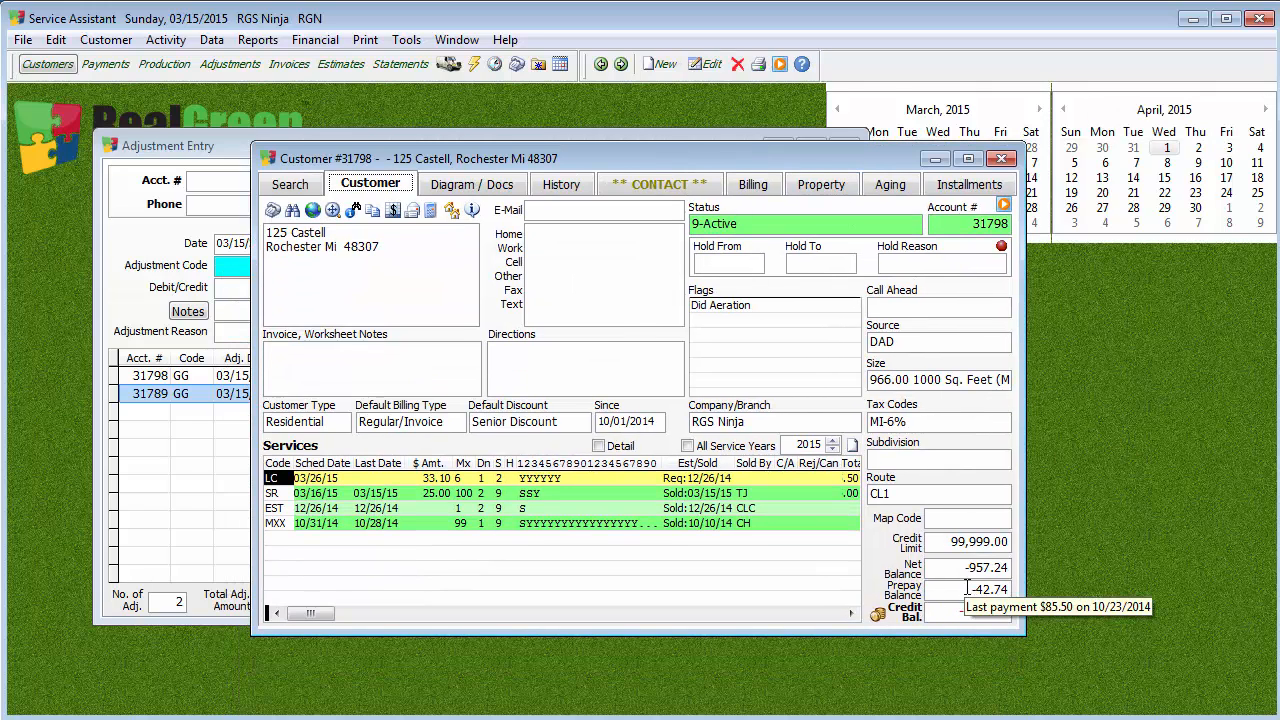
mouse_move(990, 587)
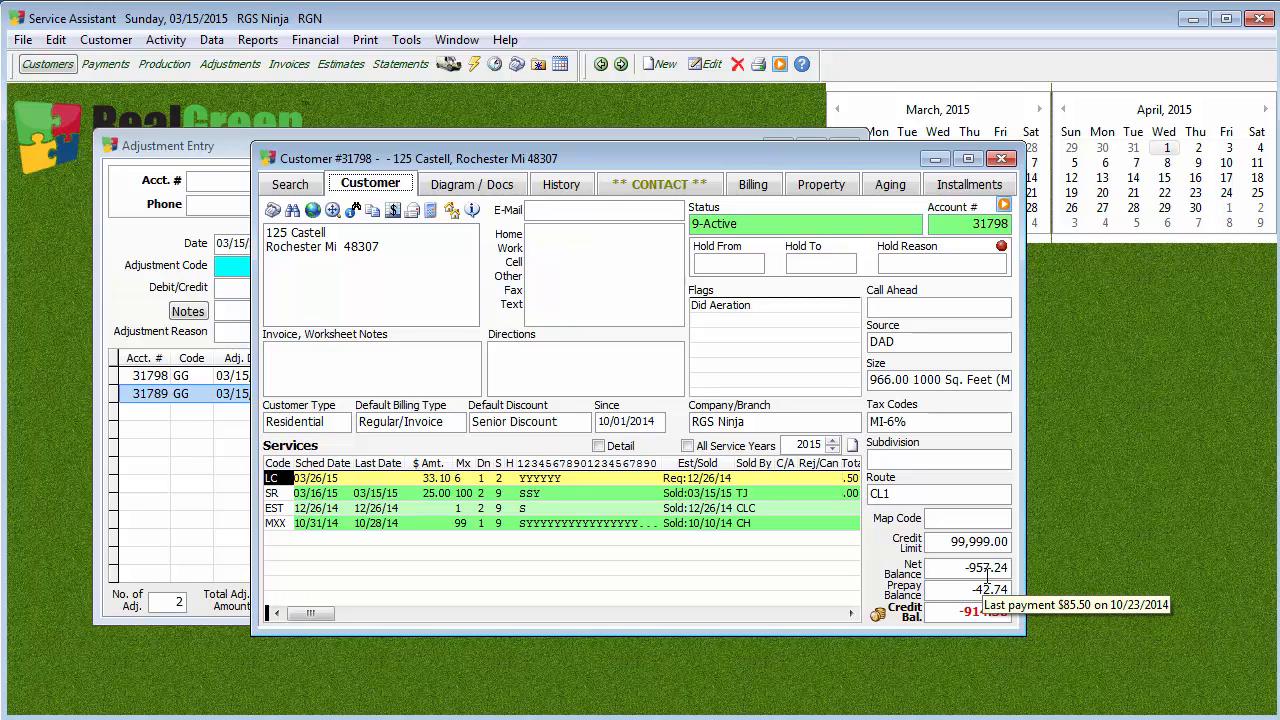
left_click_drag(722, 159, 869, 394)
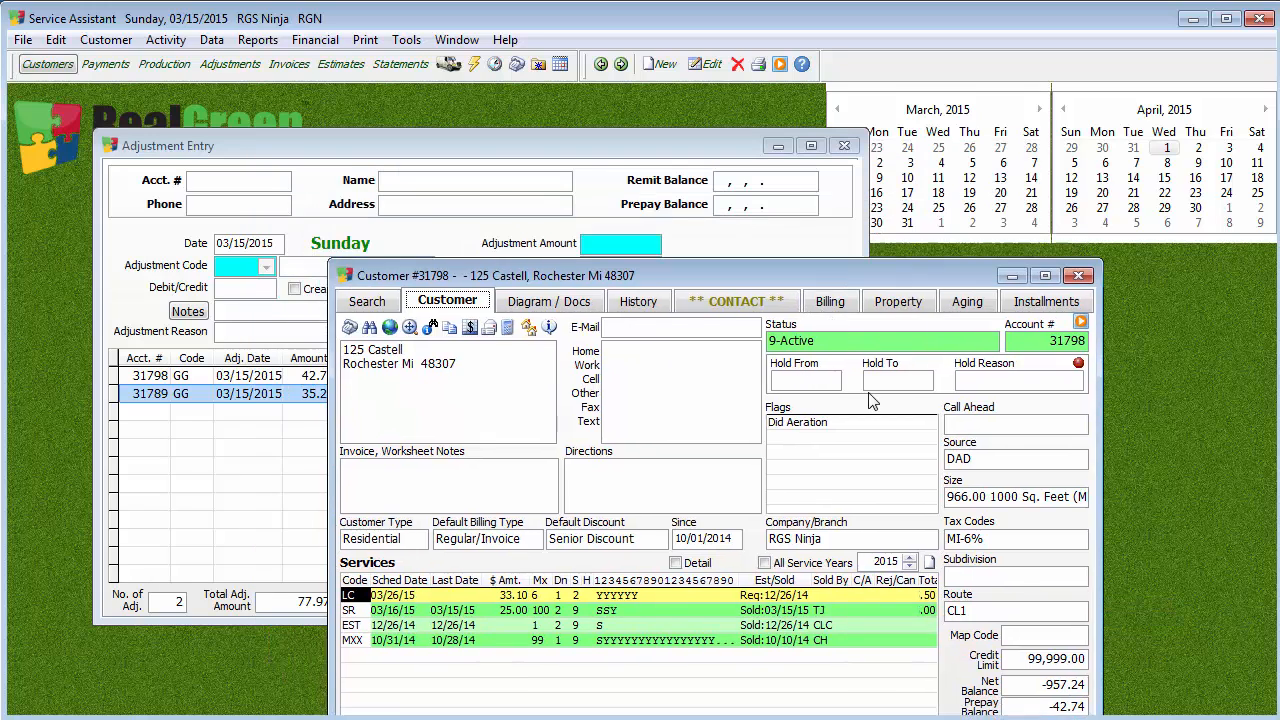
left_click_drag(760, 275, 843, 218)
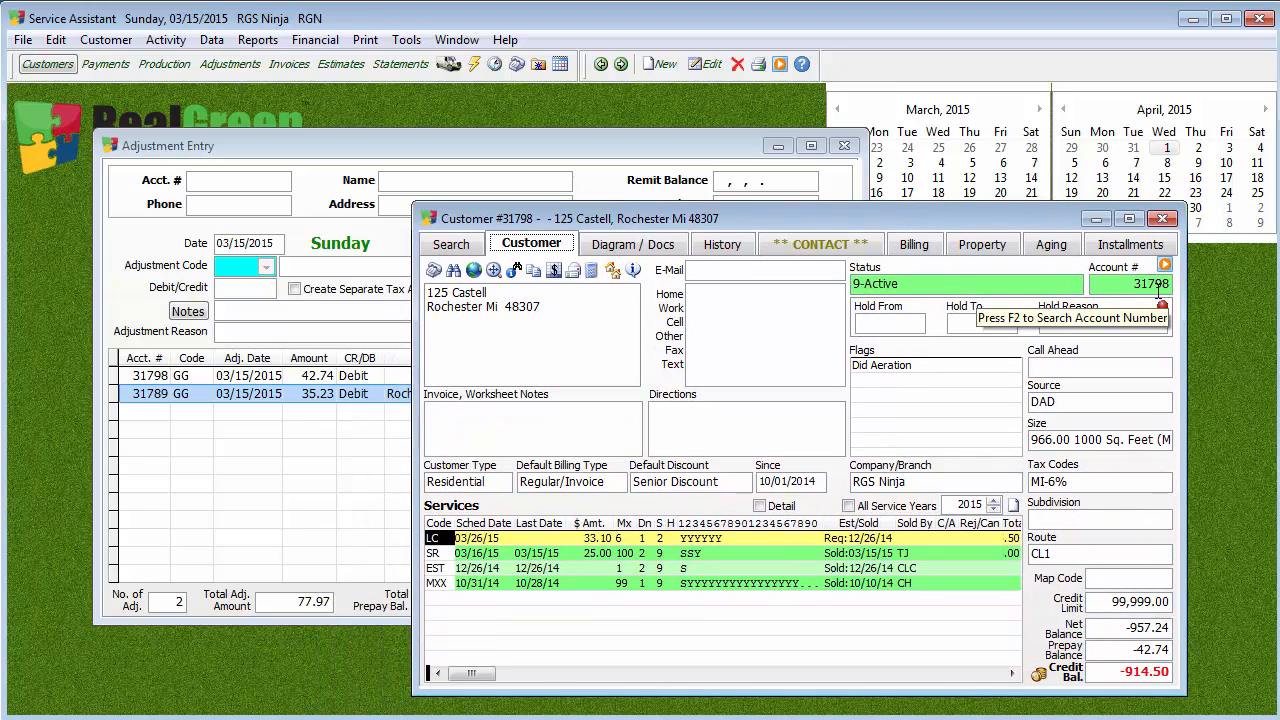
left_click(1159, 288)
key("BackSpace")
key("BackSpace")
key("BackSpace")
key("BackSpace")
key("BackSpace")
type("89")
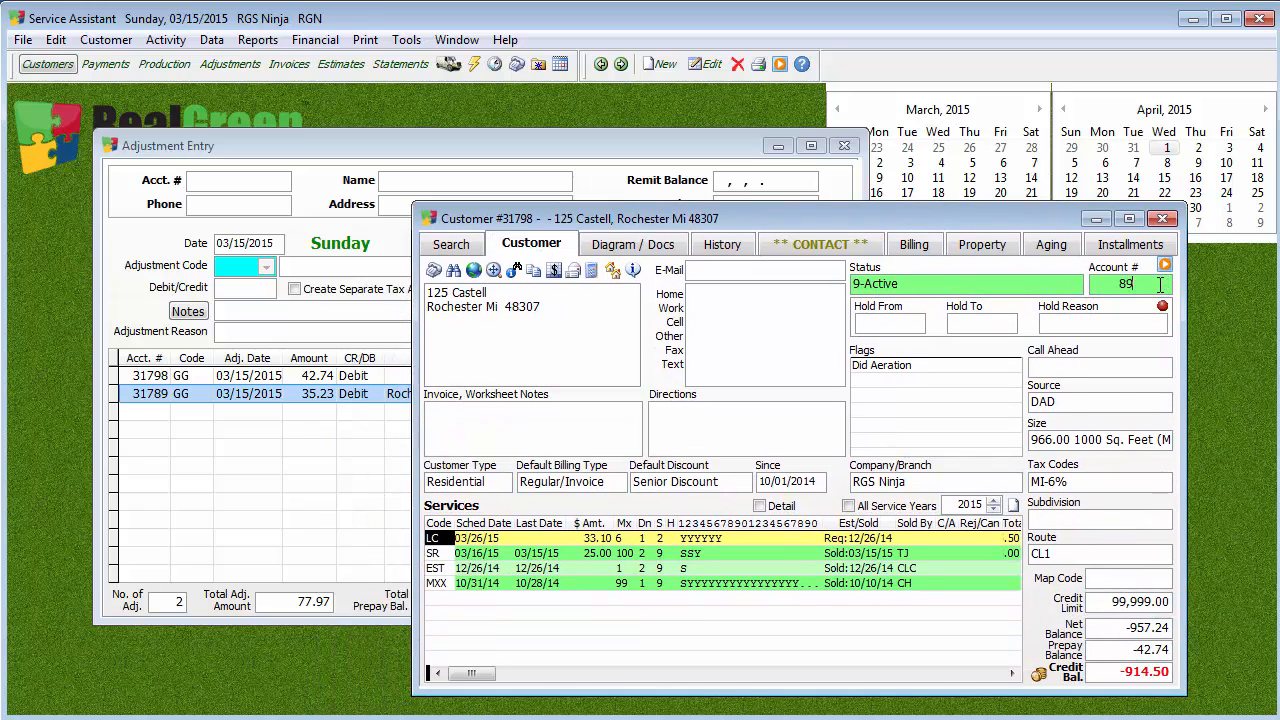
key("Return")
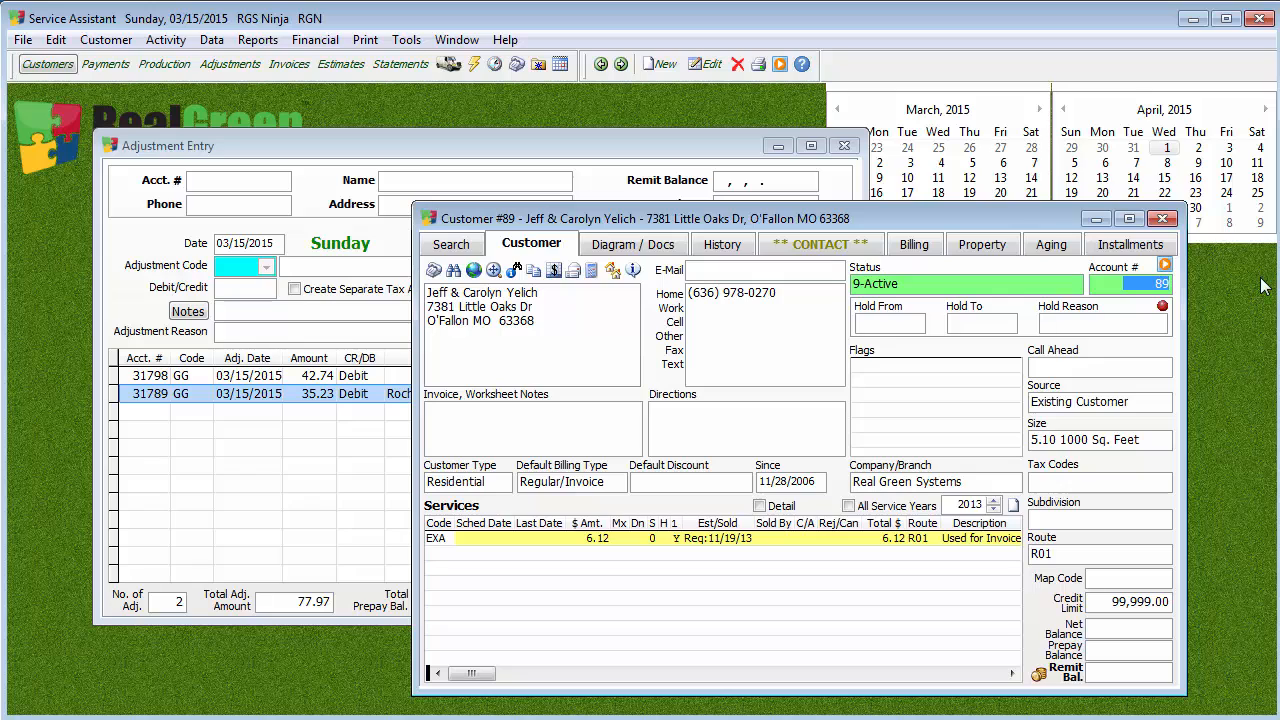
Step: Open the Rochester Hills Public Library customer account by its account number and examine its aging and prepay information
type("31789")
key("Return")
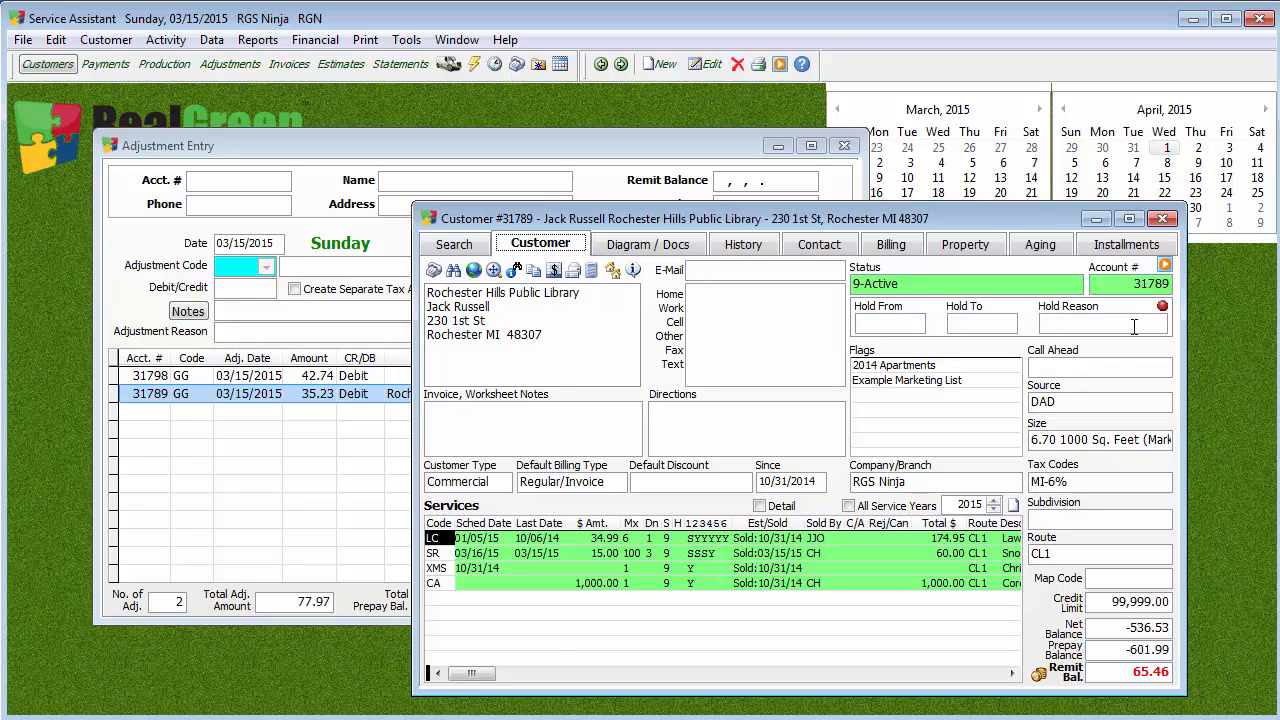
left_click(1110, 245)
left_click(1035, 244)
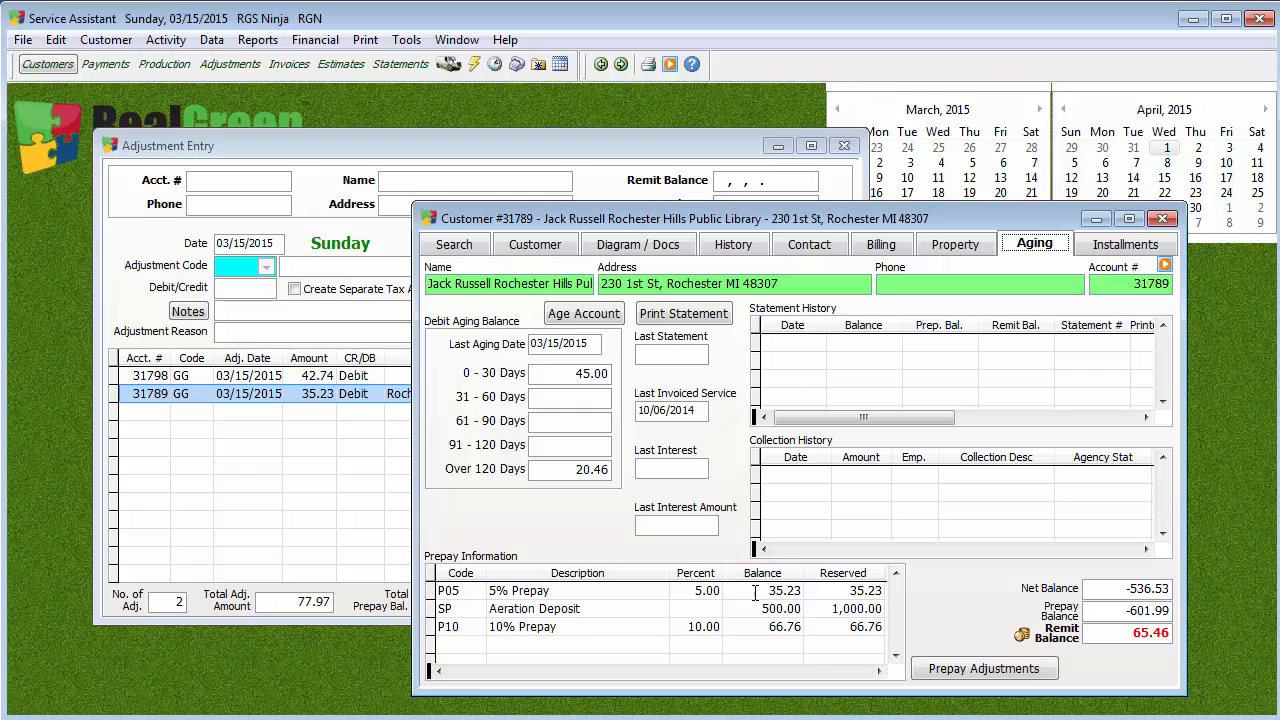
mouse_move(1120, 611)
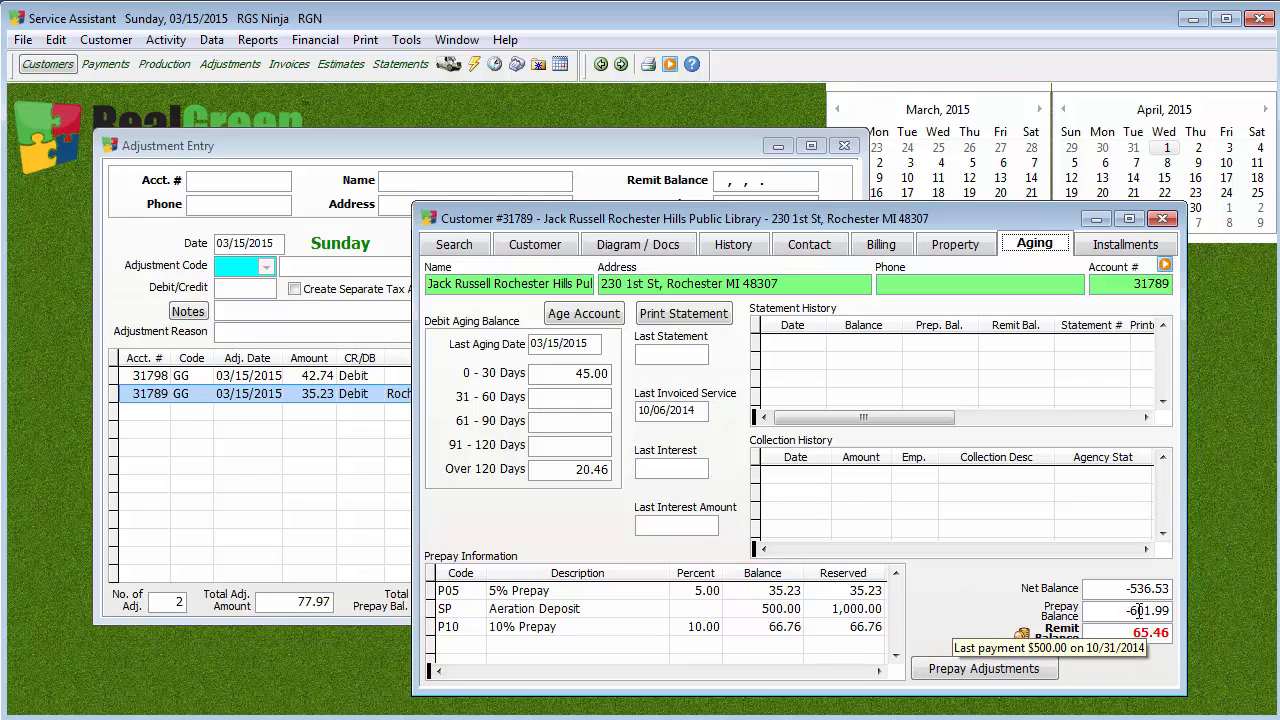
Step: Inspect the 5% Prepay balance in the customer's prepay adjustments, then close the utility and customer record without changes
left_click(996, 678)
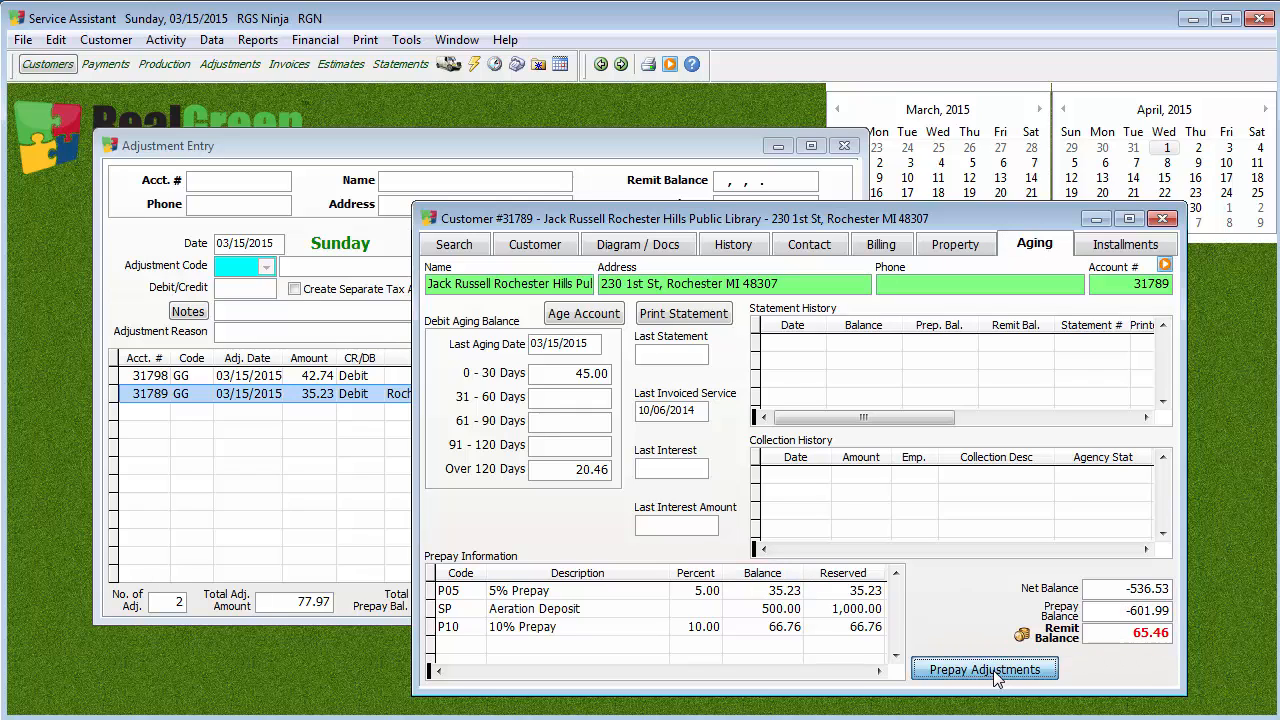
left_click(770, 576)
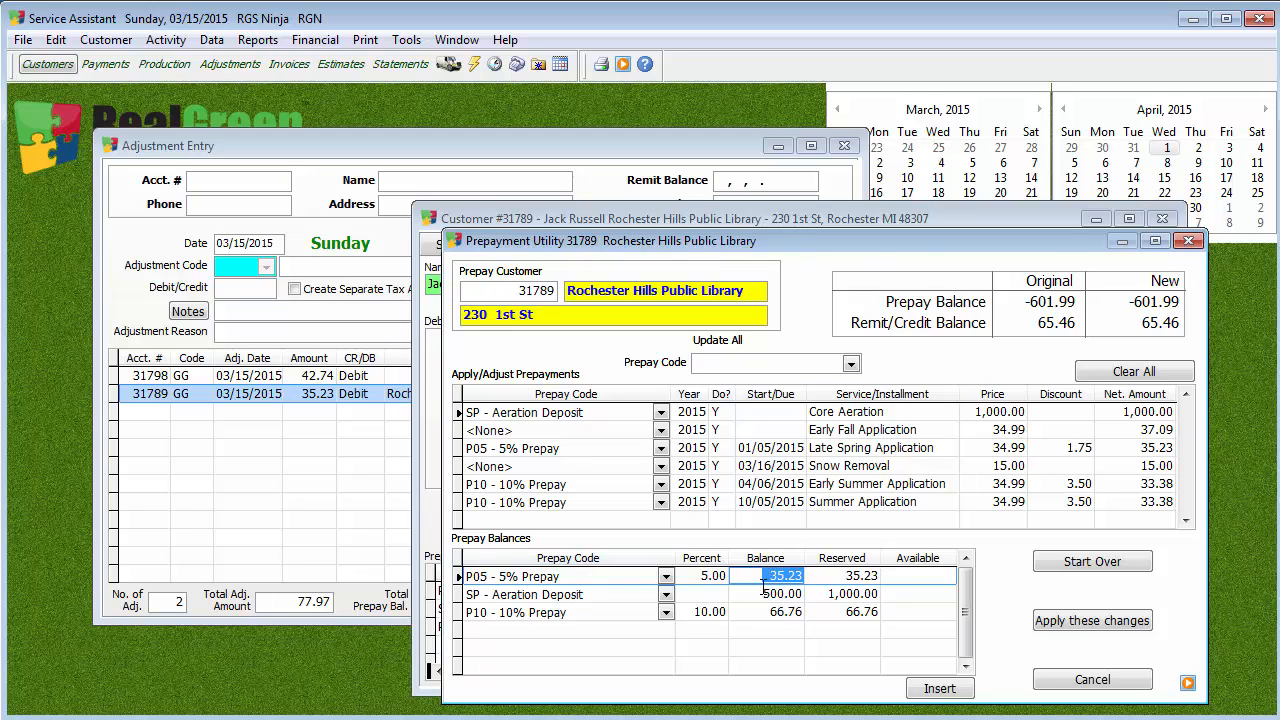
left_click(1188, 242)
left_click(1163, 216)
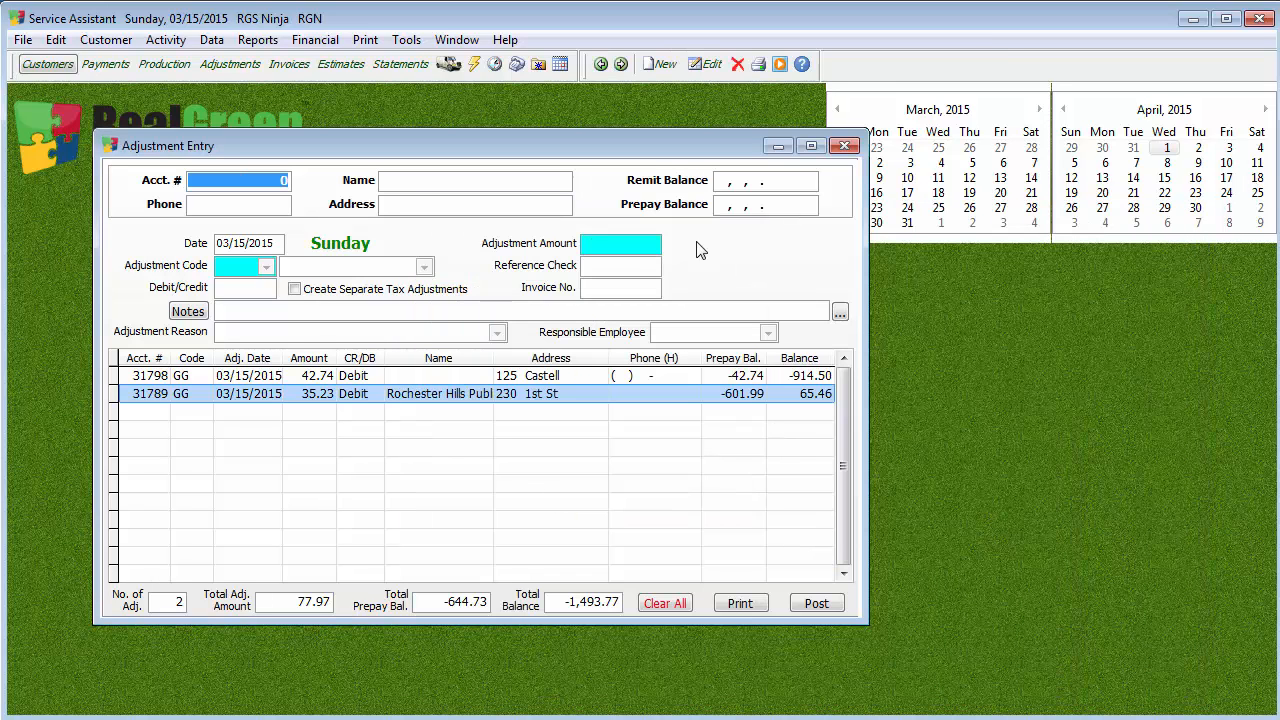
Step: Post the batch of adjustments without printing the adjustment journal
left_click(818, 604)
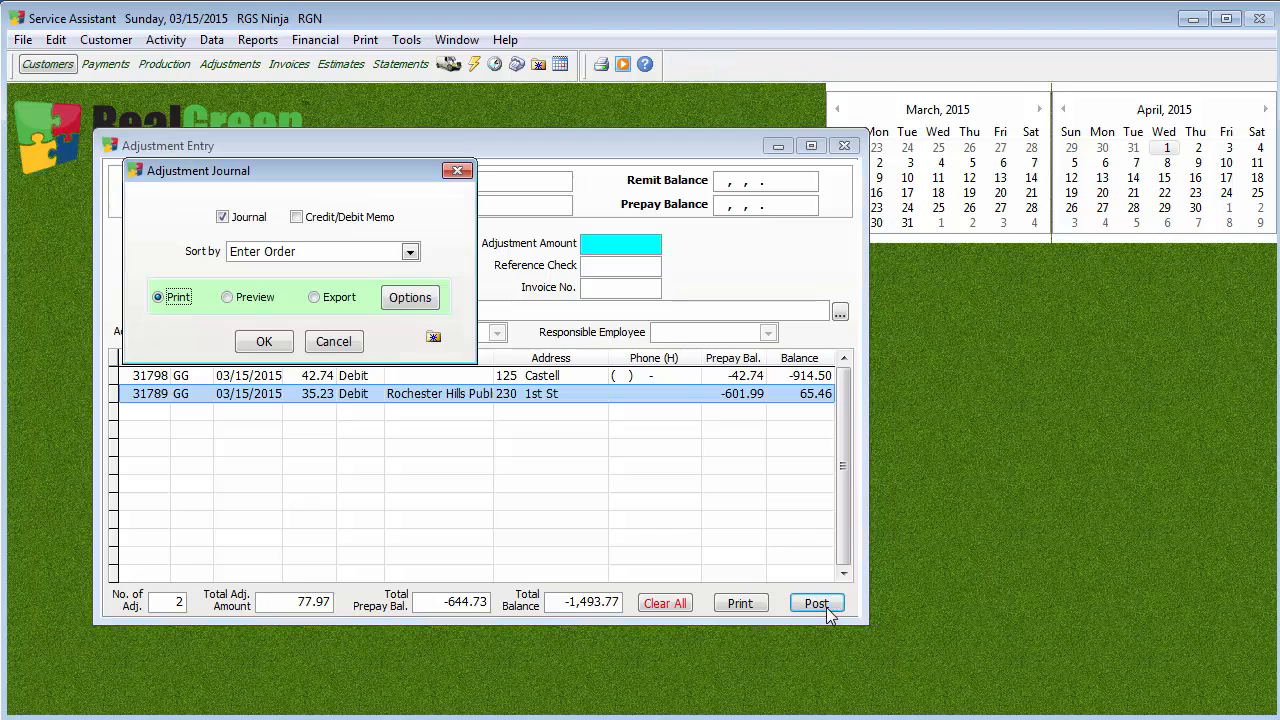
left_click(332, 344)
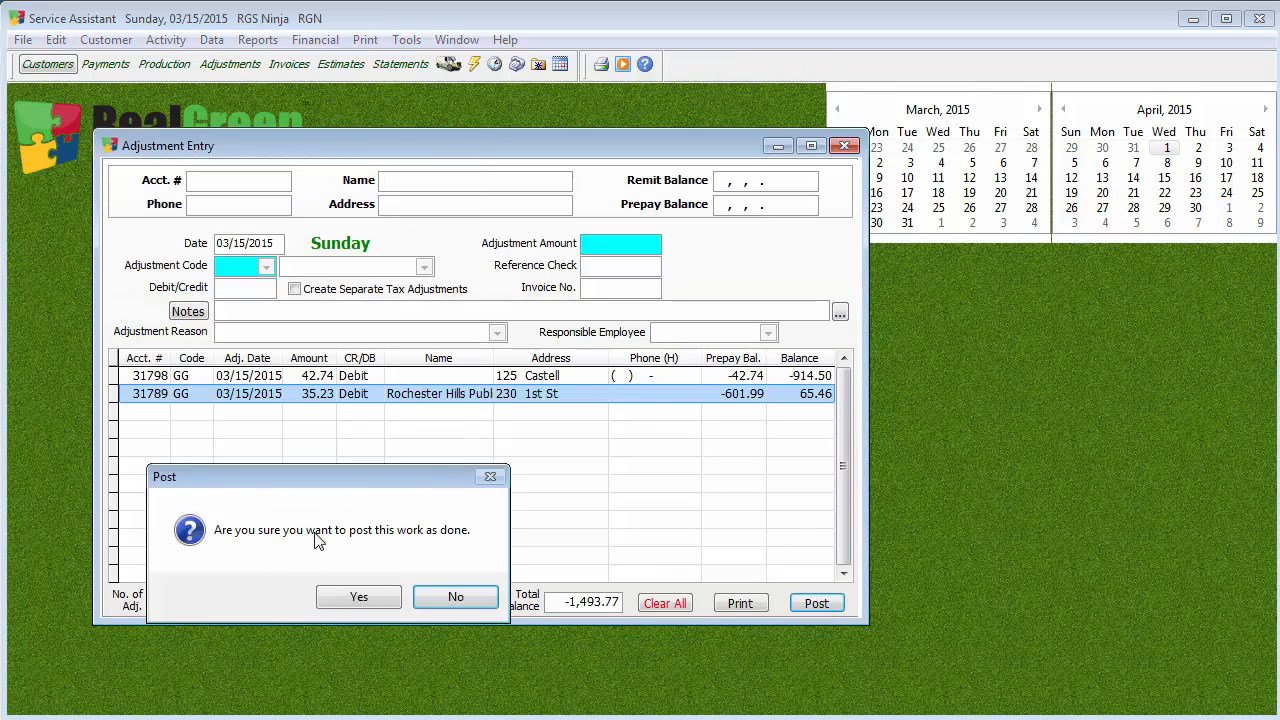
left_click(349, 600)
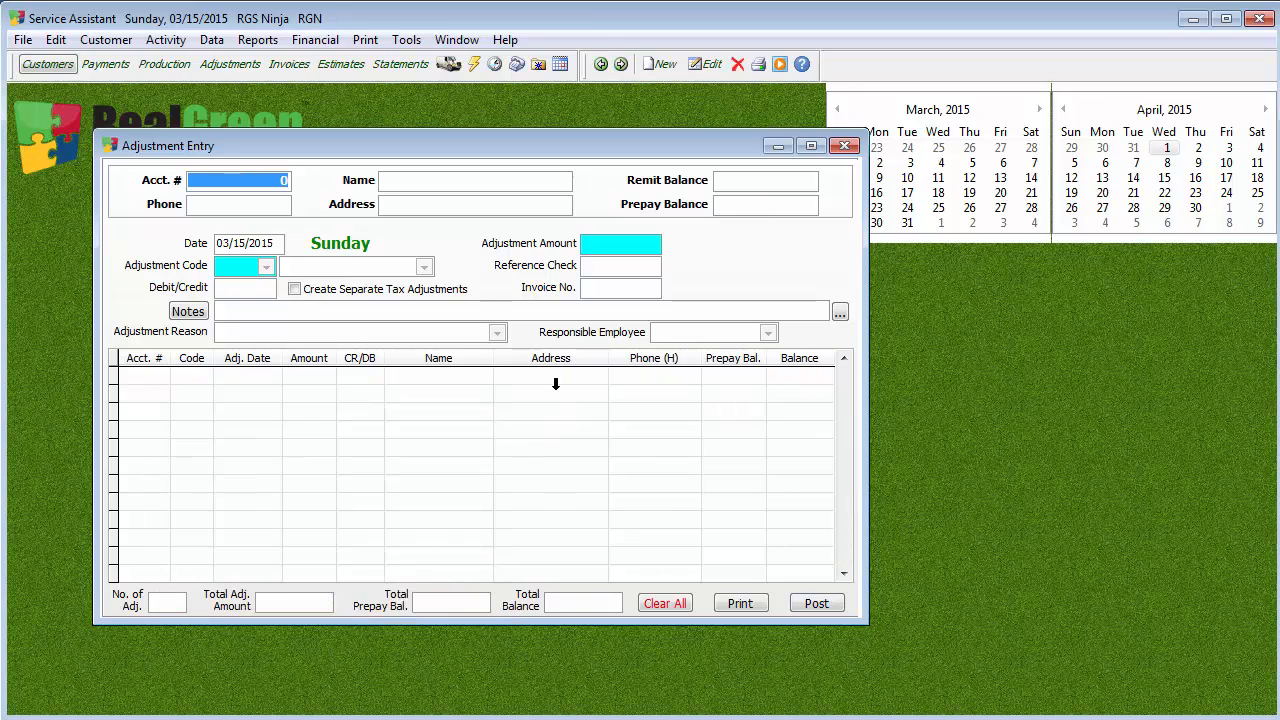
Step: Reopen the recent Rochester Hills Public Library record, review its aging and prepay balances, and close it
left_click(22, 40)
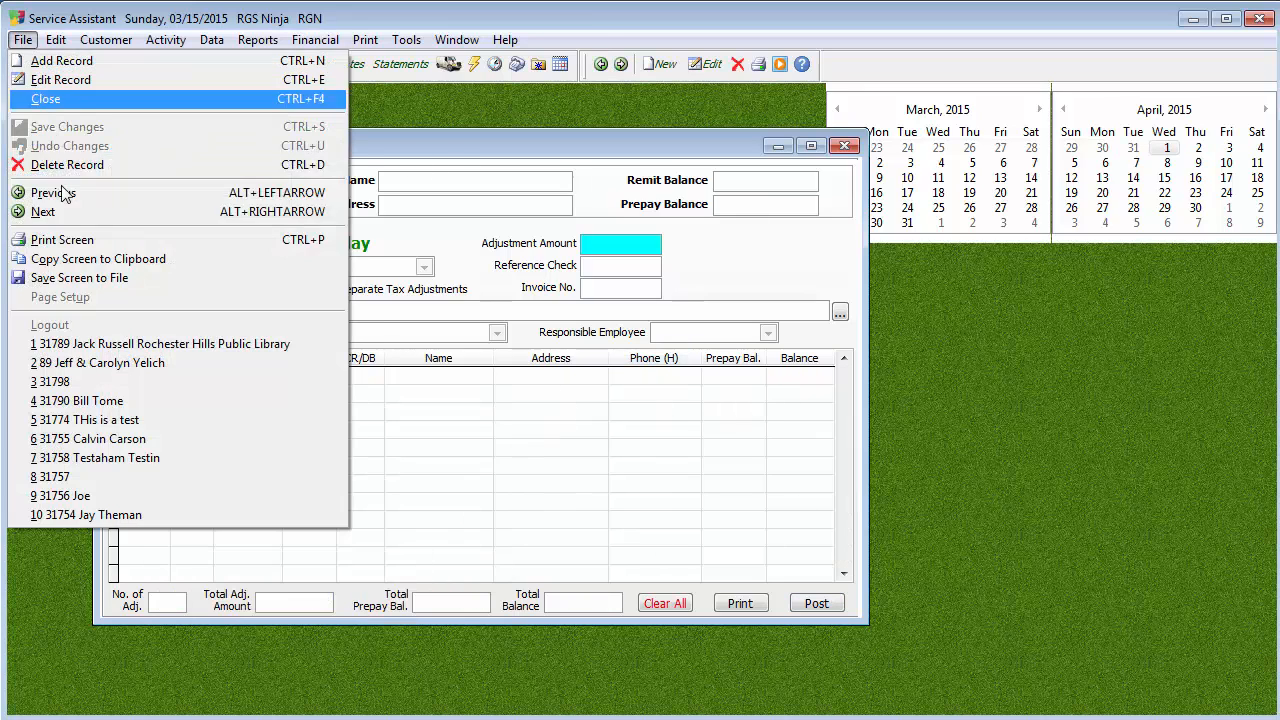
left_click(100, 344)
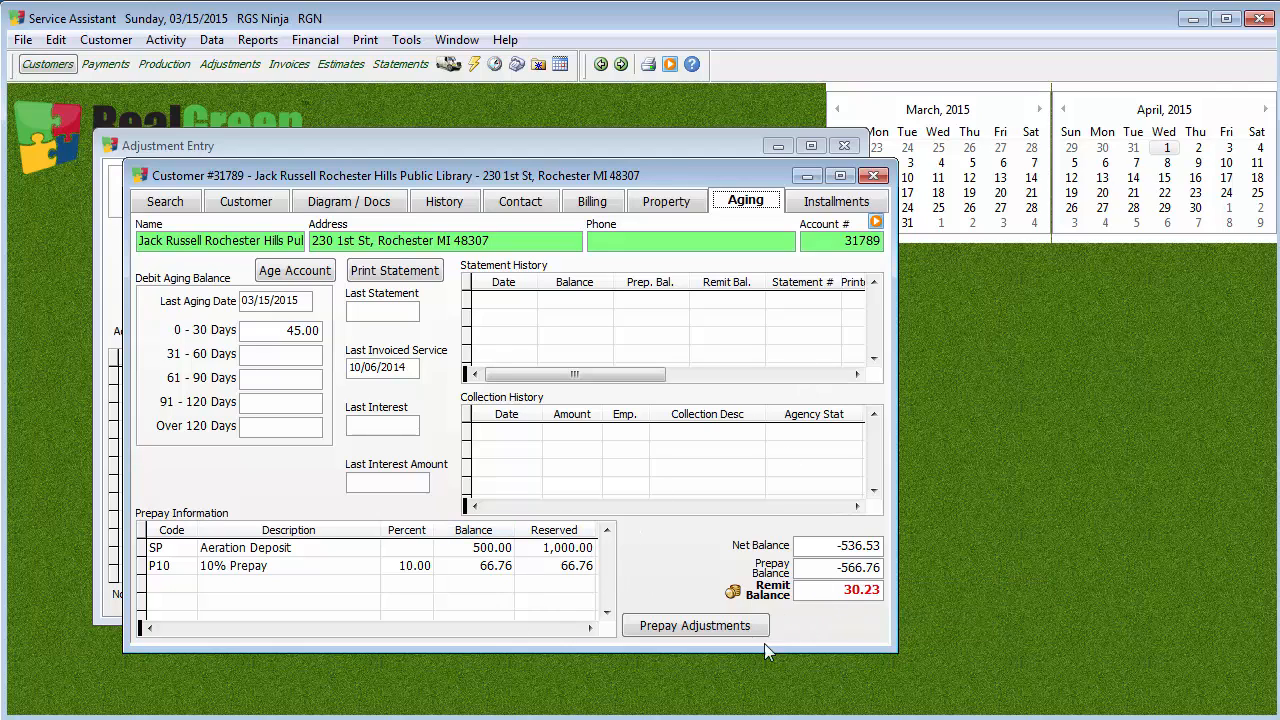
left_click(873, 175)
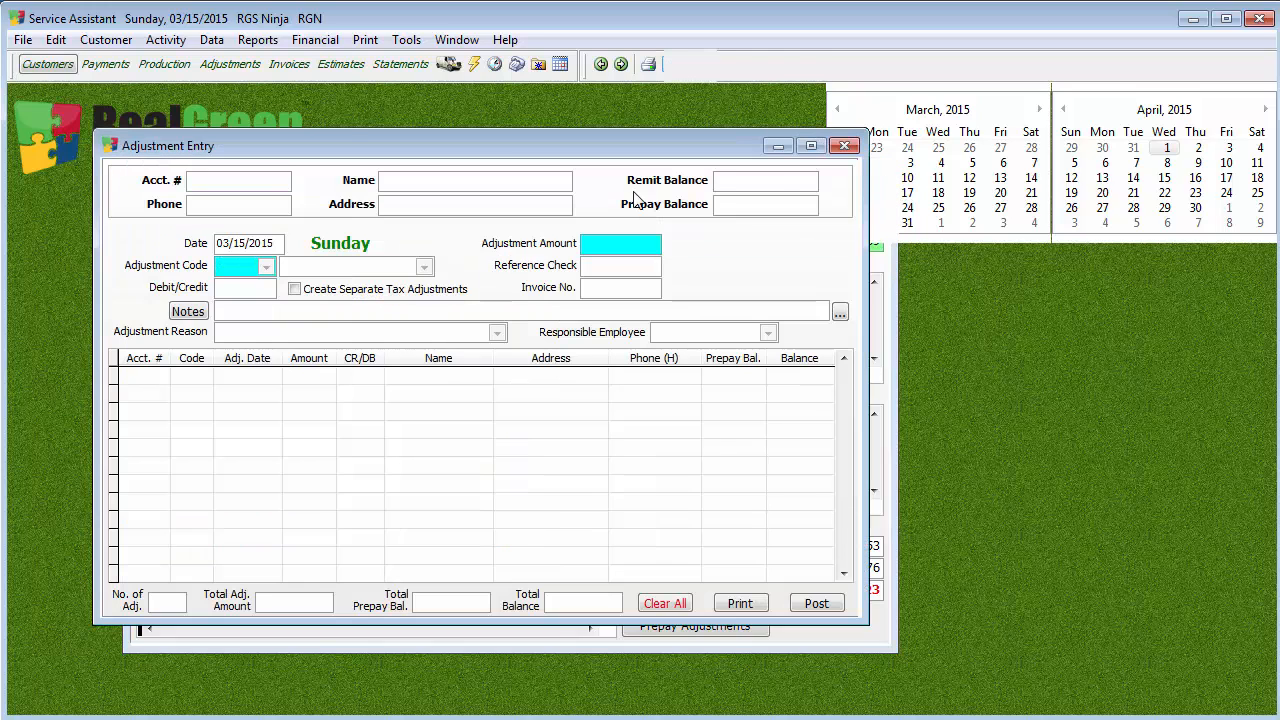
Step: Reopen the other adjusted customer from the recent records and check its net, prepay and credit balances
left_click(22, 40)
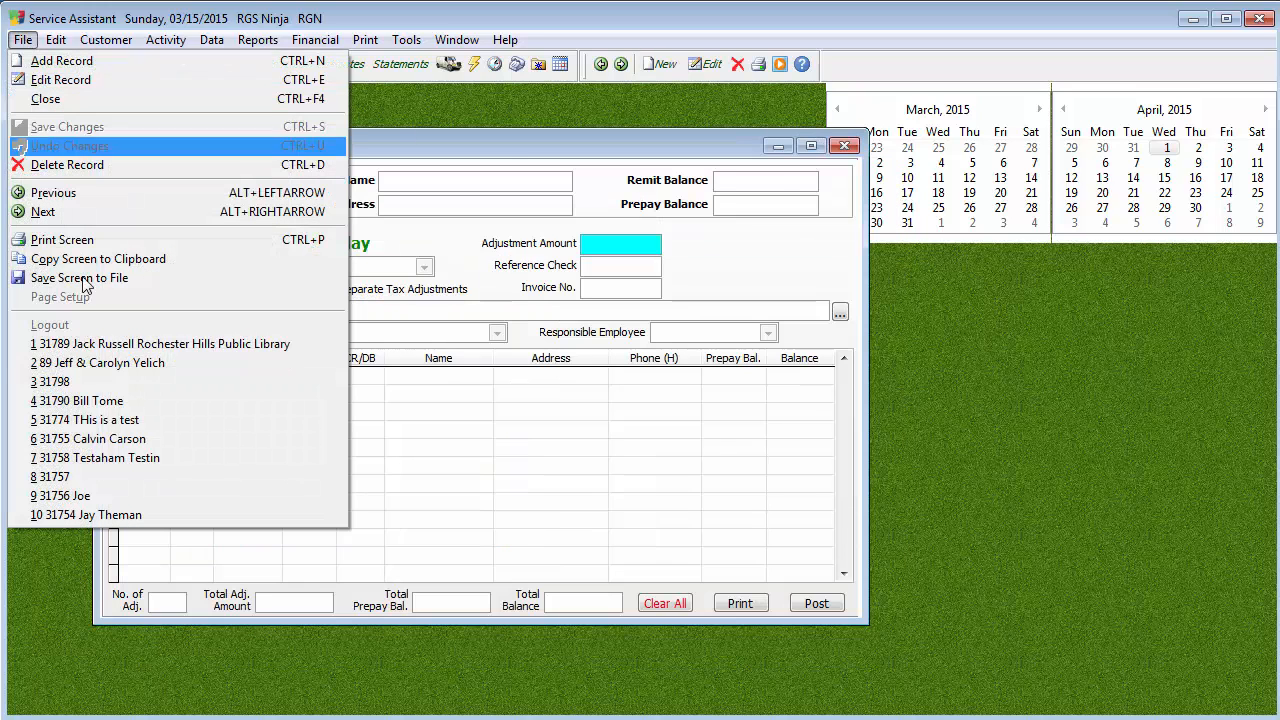
left_click(166, 383)
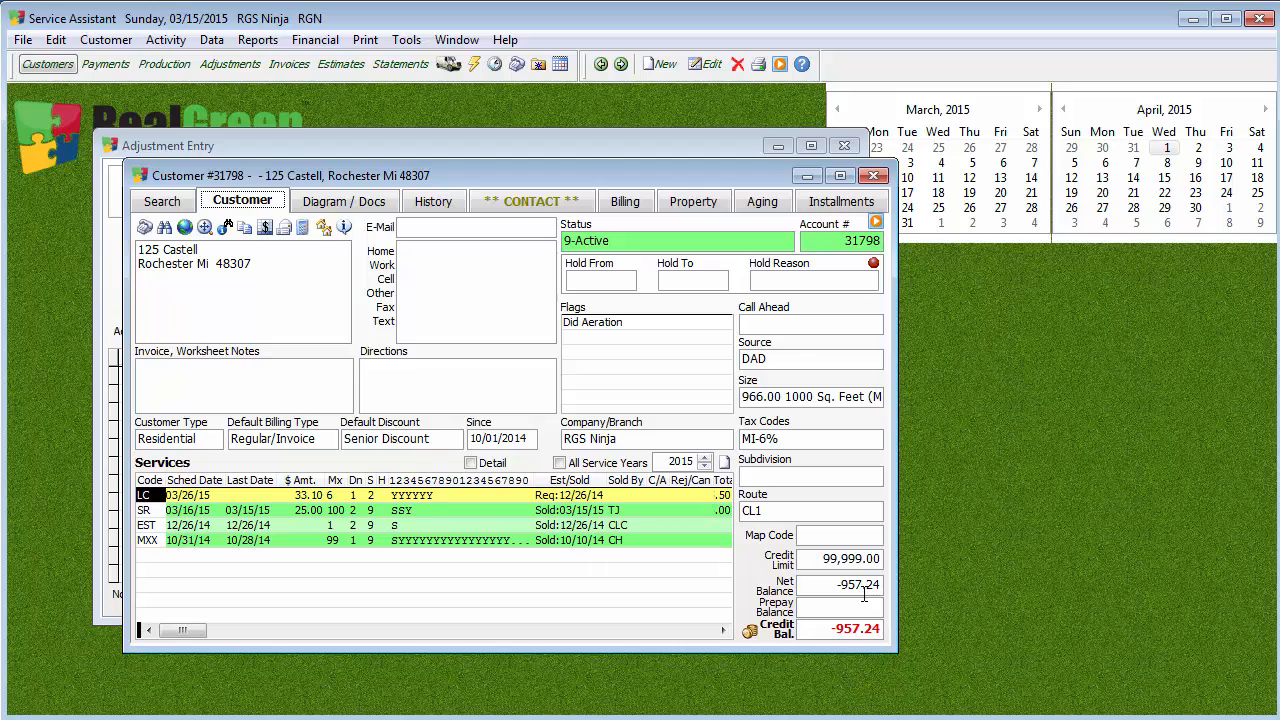
mouse_move(866, 648)
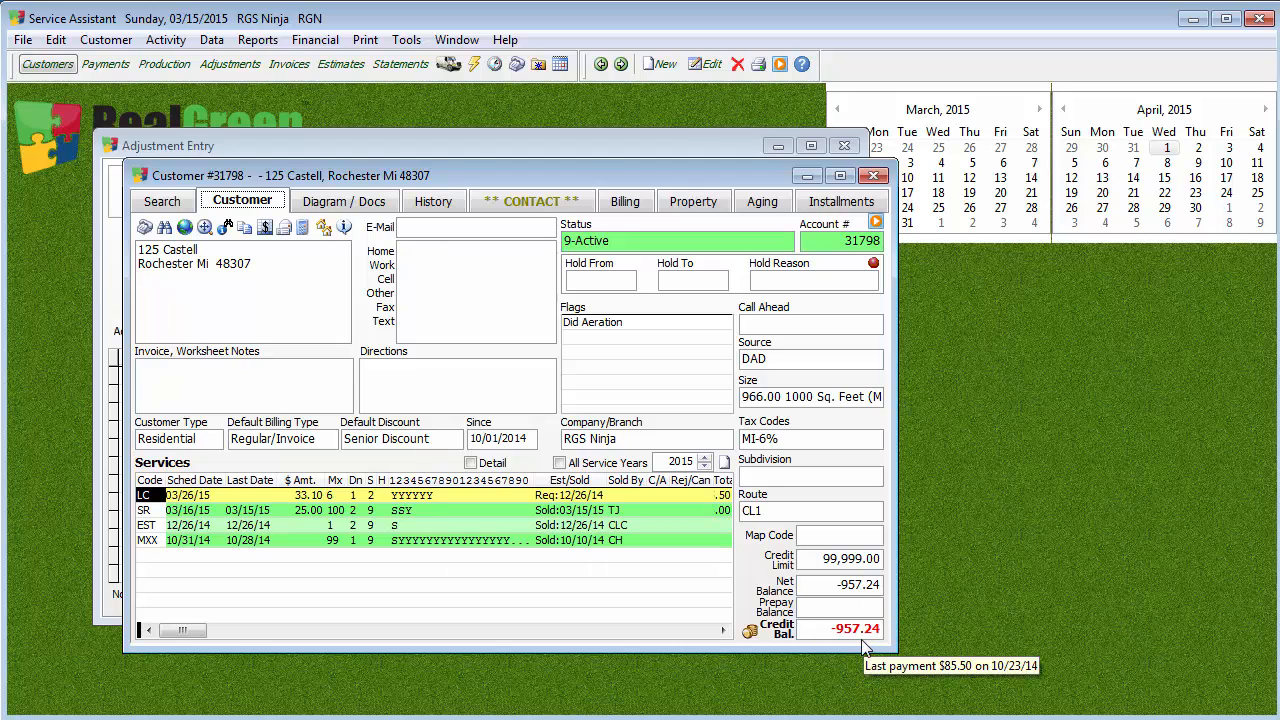
Step: Browse back through the preceding customer records, examining the balances on each account
left_click(600, 64)
left_click(600, 64)
left_click(600, 64)
left_click(600, 64)
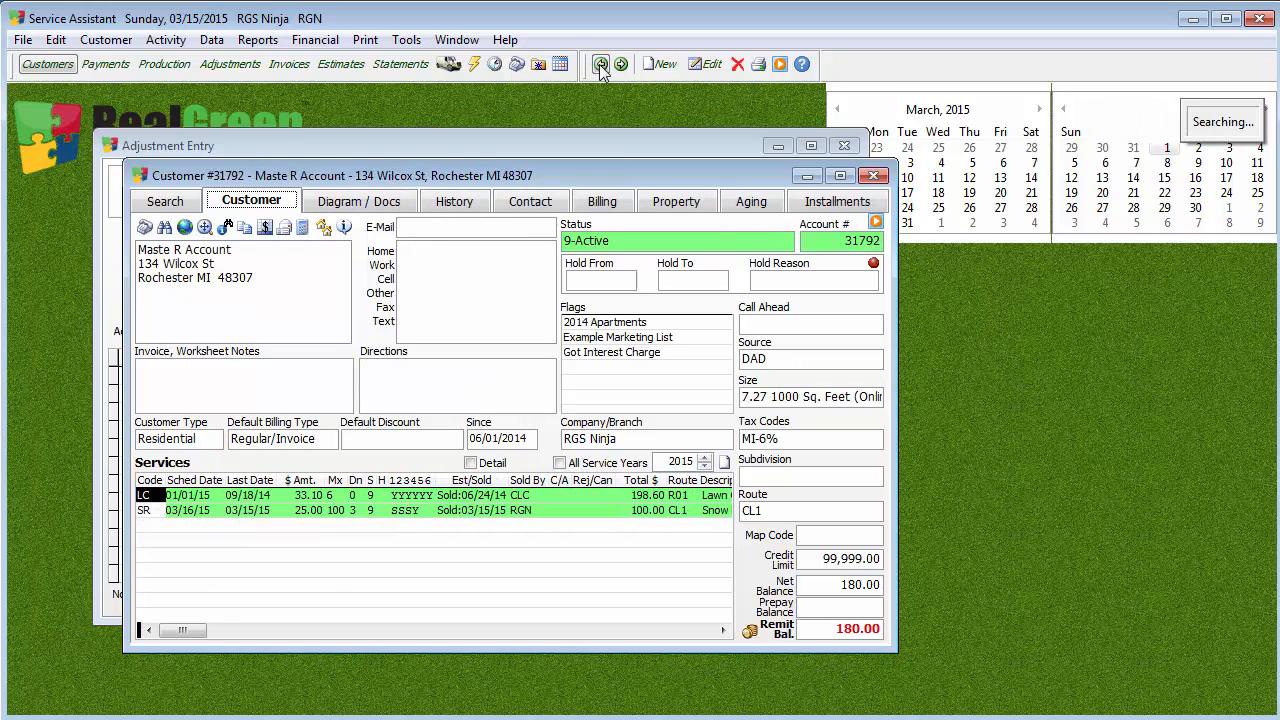
left_click(600, 64)
left_click(600, 64)
left_click(600, 64)
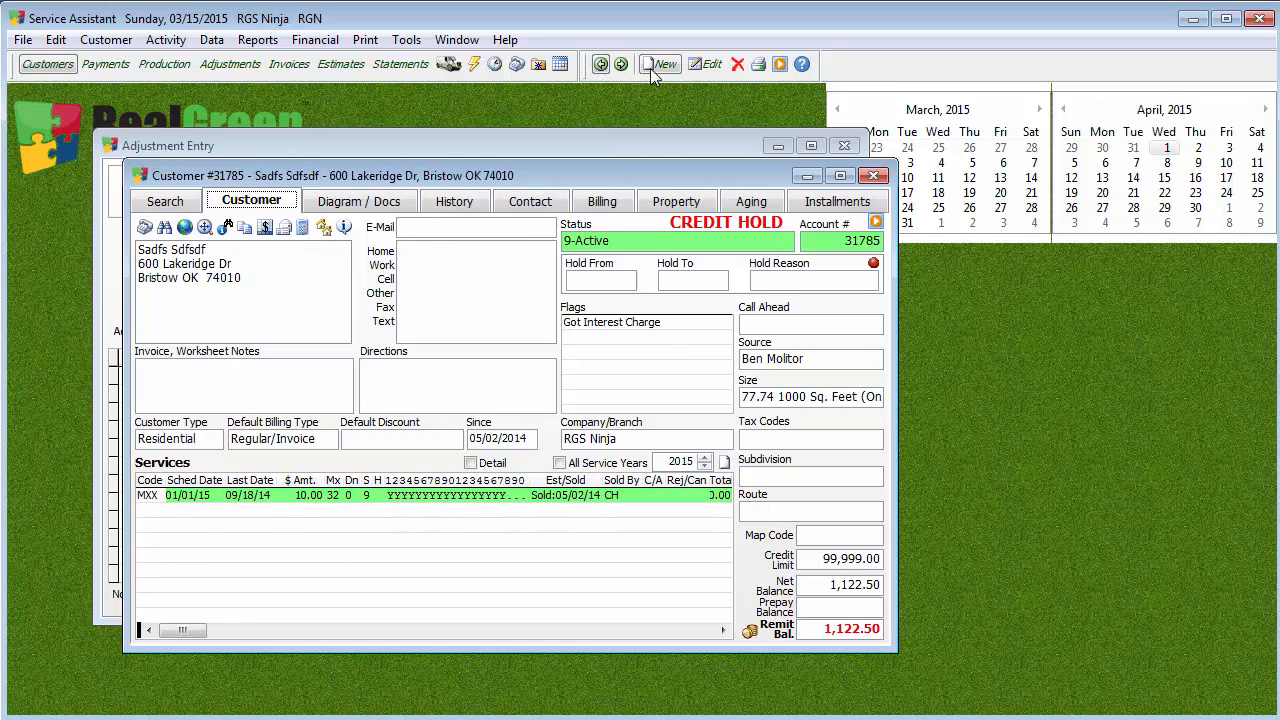
Step: Browse forward to the customer after Rochester Hills Public Library, review its prepay balance and aging, and close the customer and adjustment entry windows
left_click(621, 64)
left_click(621, 64)
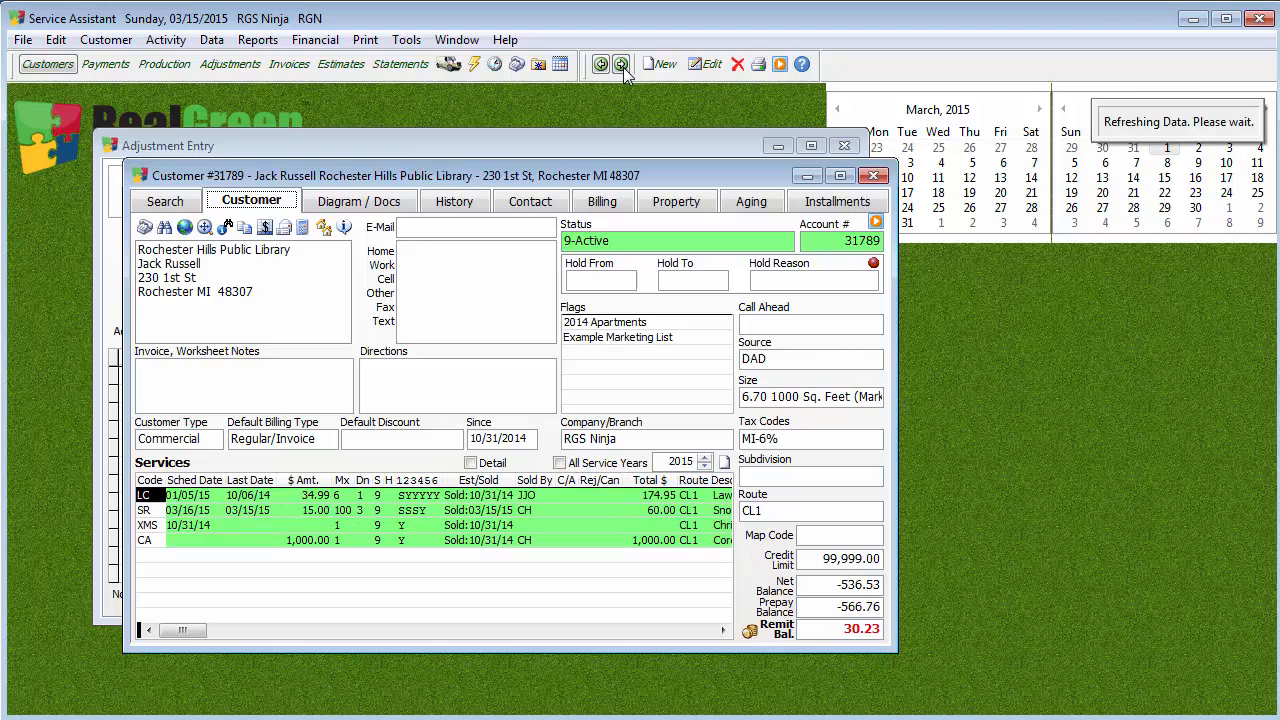
left_click(621, 64)
mouse_move(820, 598)
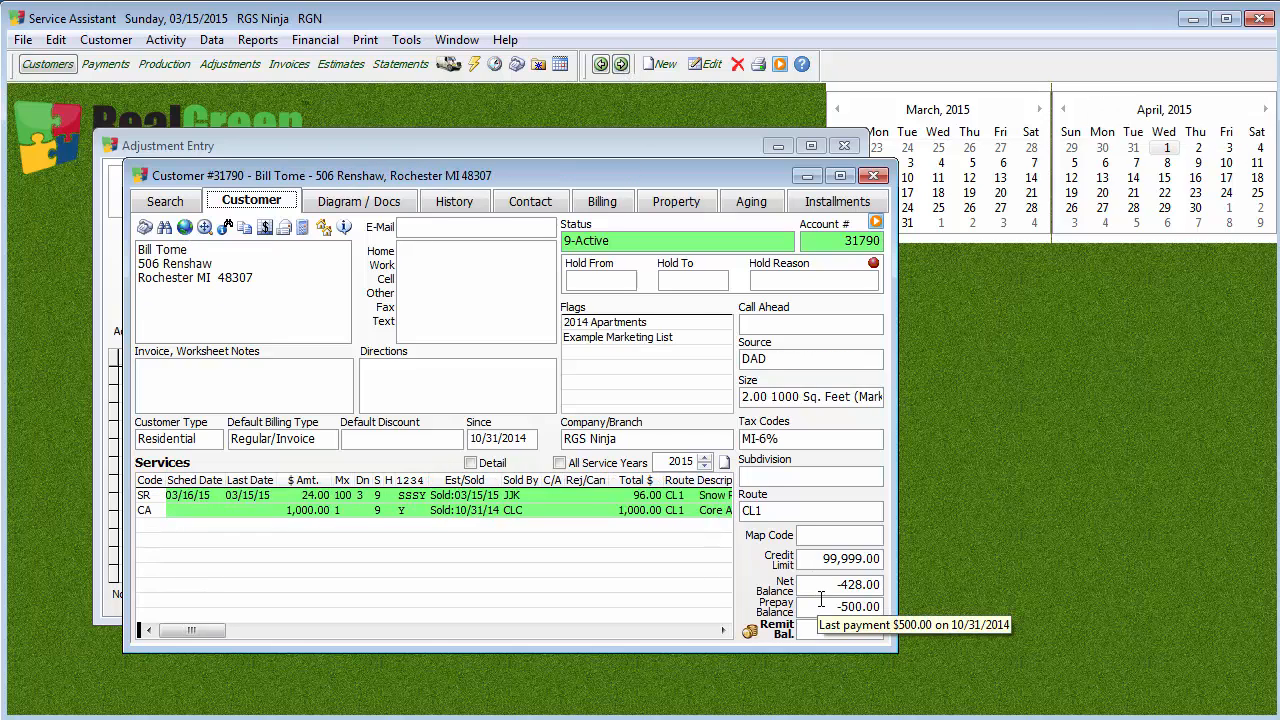
left_click(766, 204)
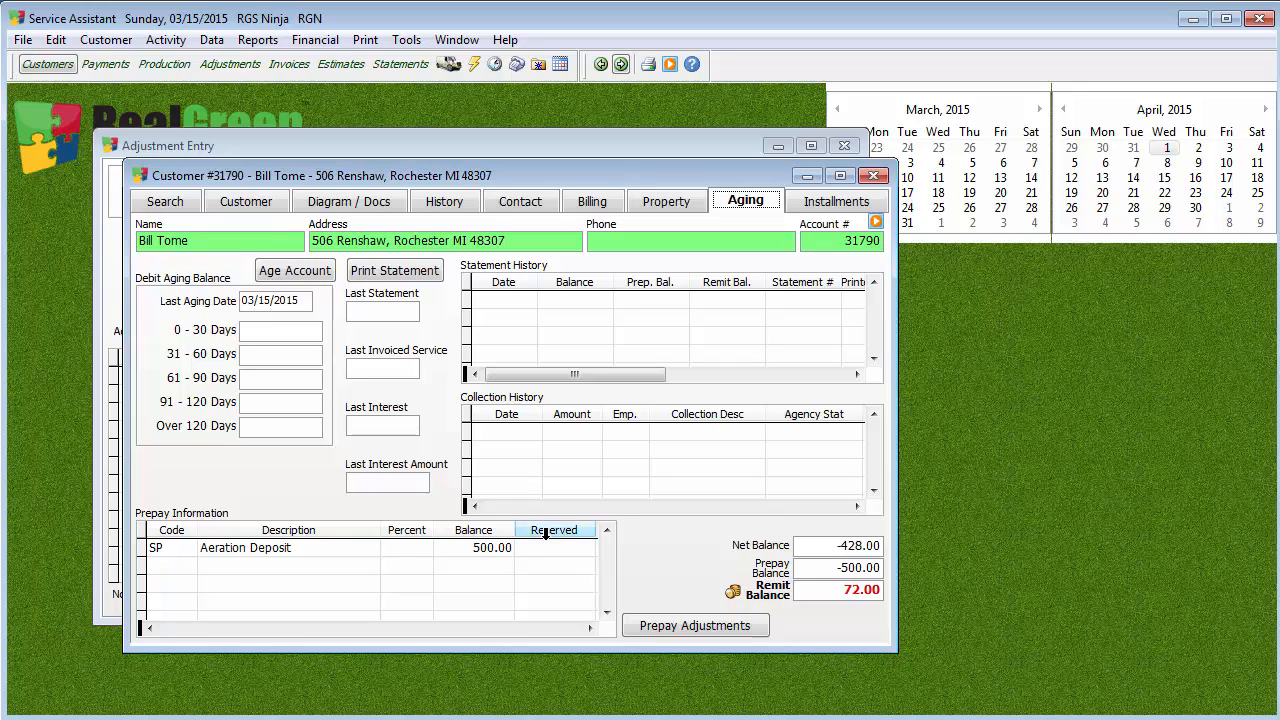
left_click(873, 175)
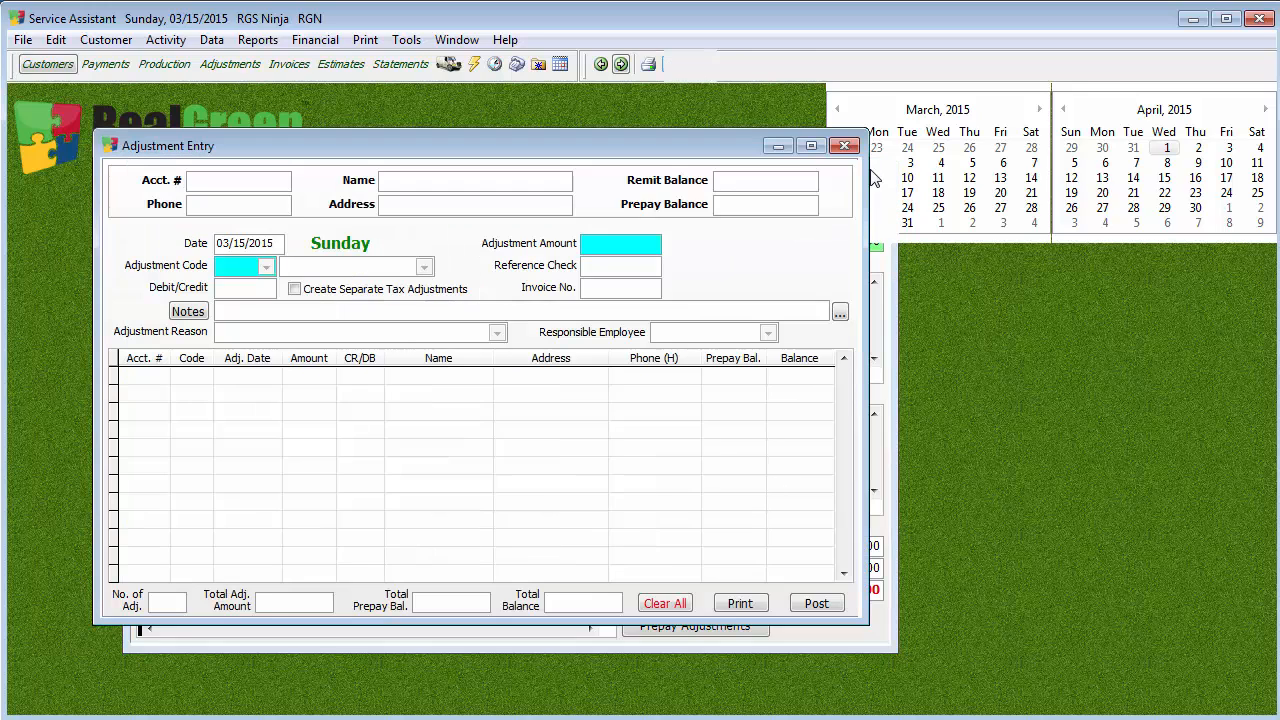
left_click(845, 150)
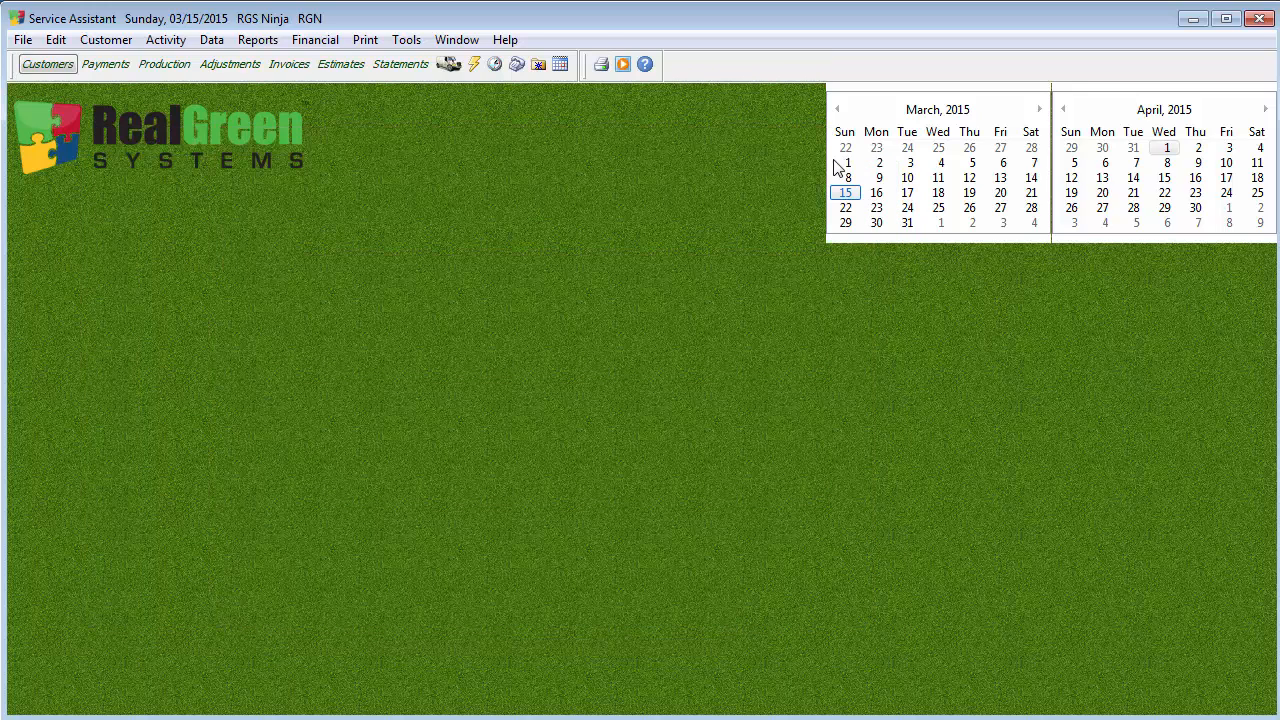
left_click(211, 40)
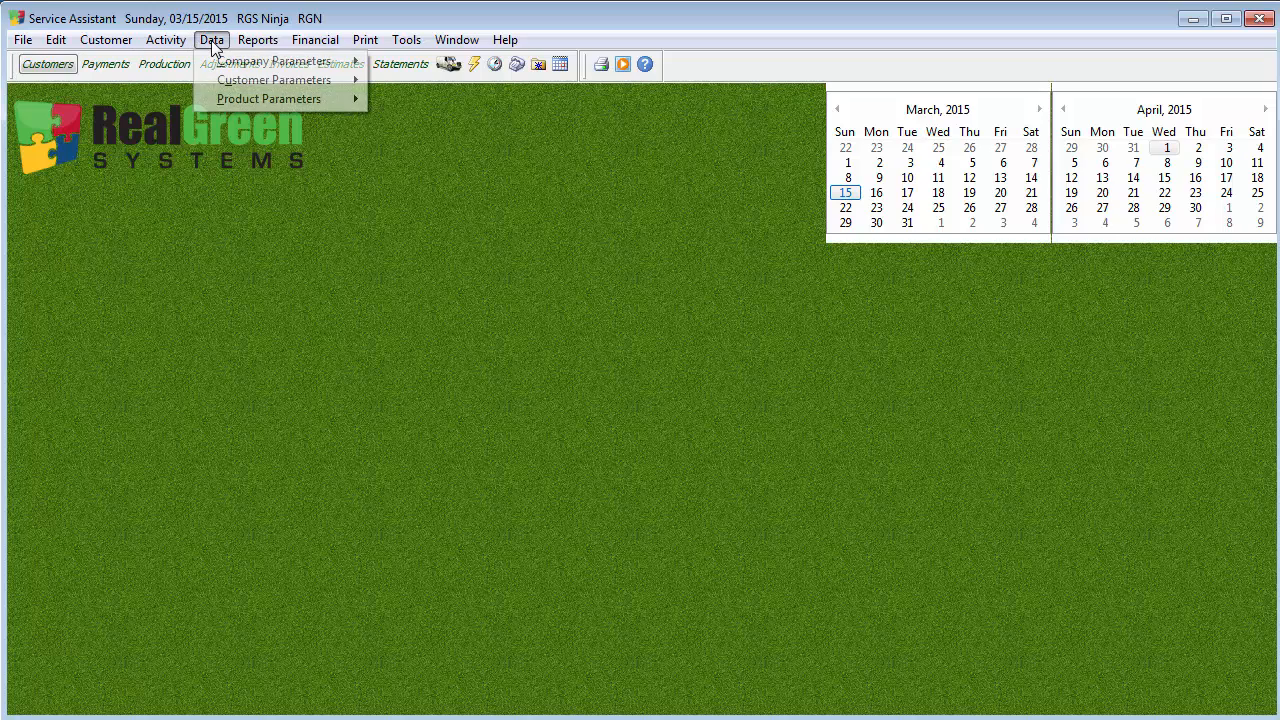
mouse_move(166, 42)
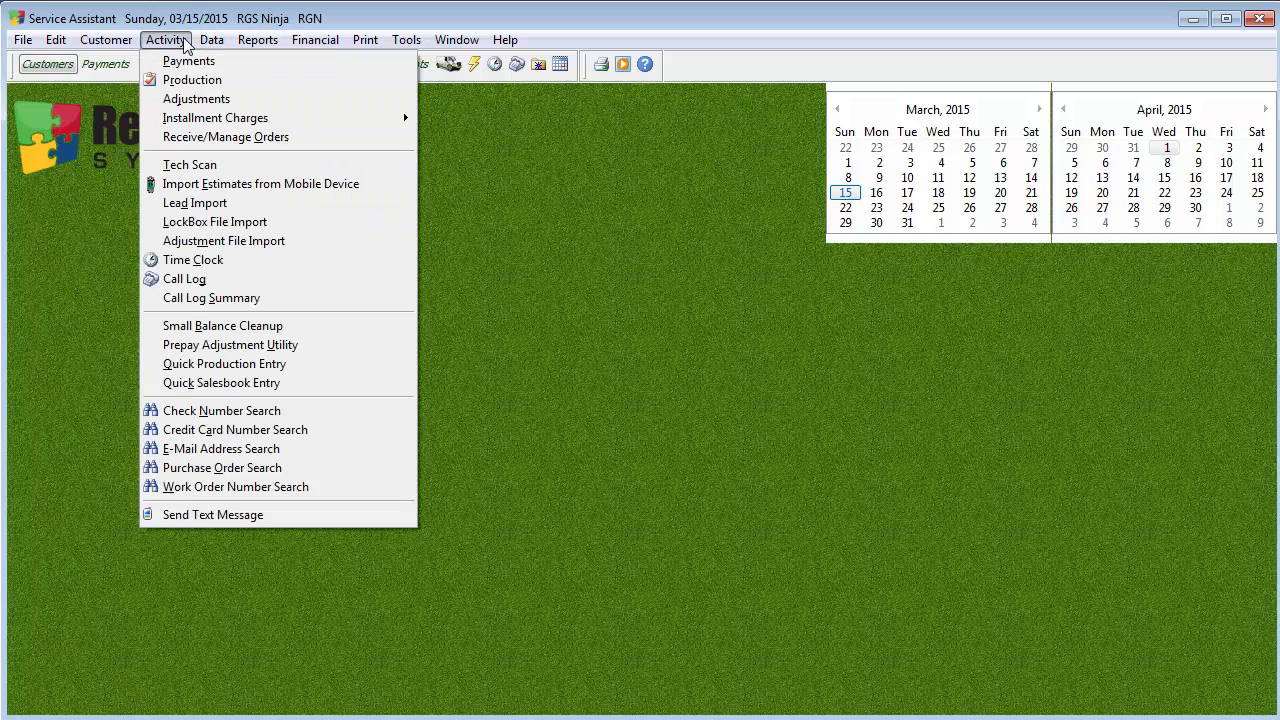
left_click(324, 360)
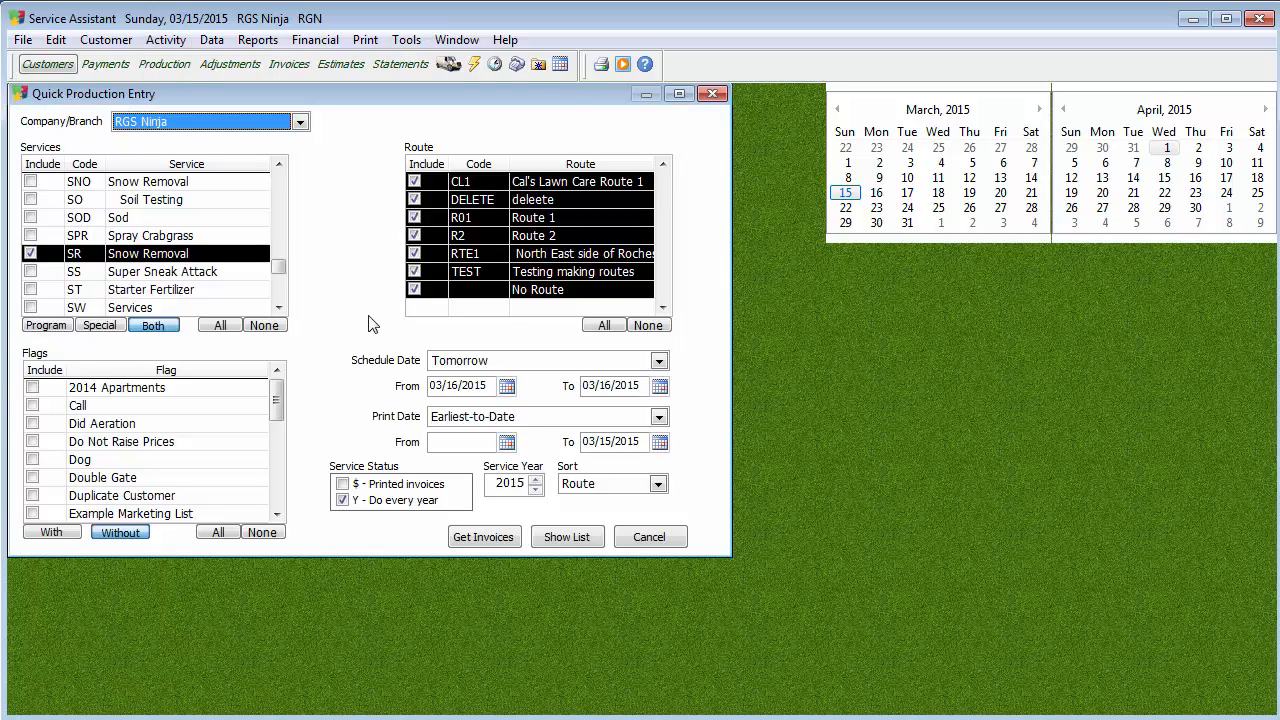
left_click(710, 94)
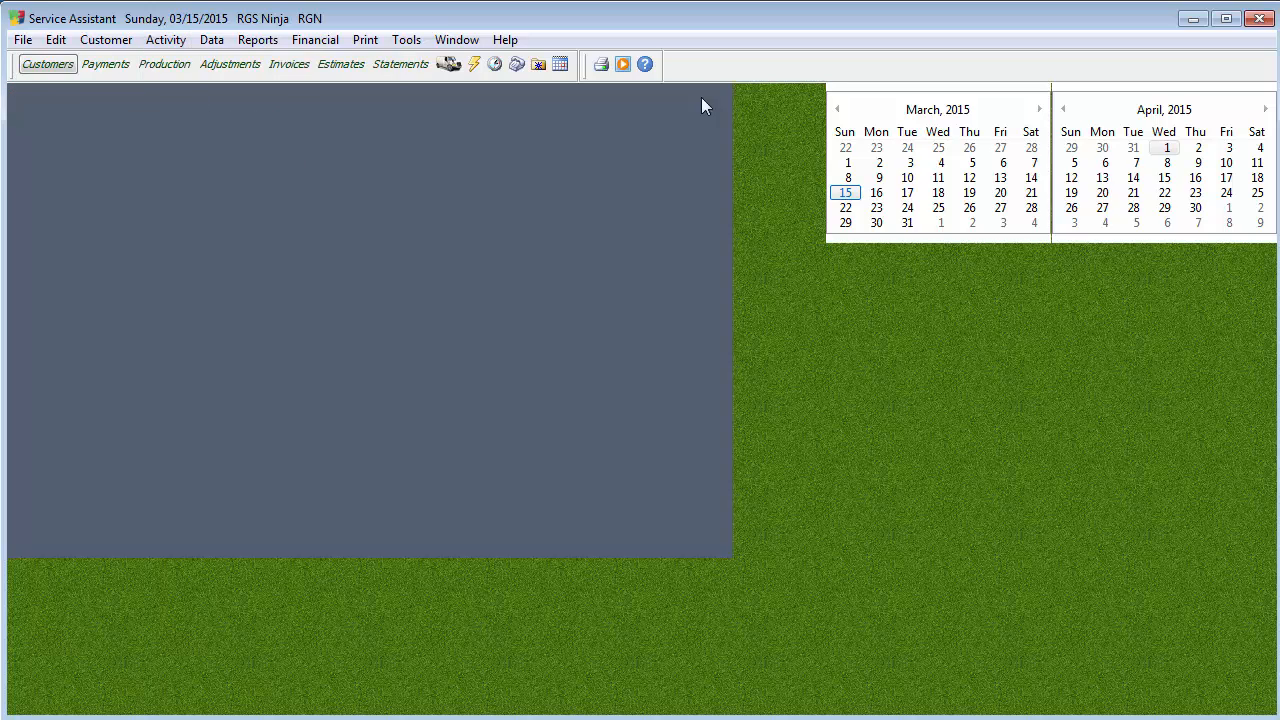
Step: Open the small balance cleanup utility and set it to remove credit balances less than 10.00
left_click(211, 40)
left_click(165, 40)
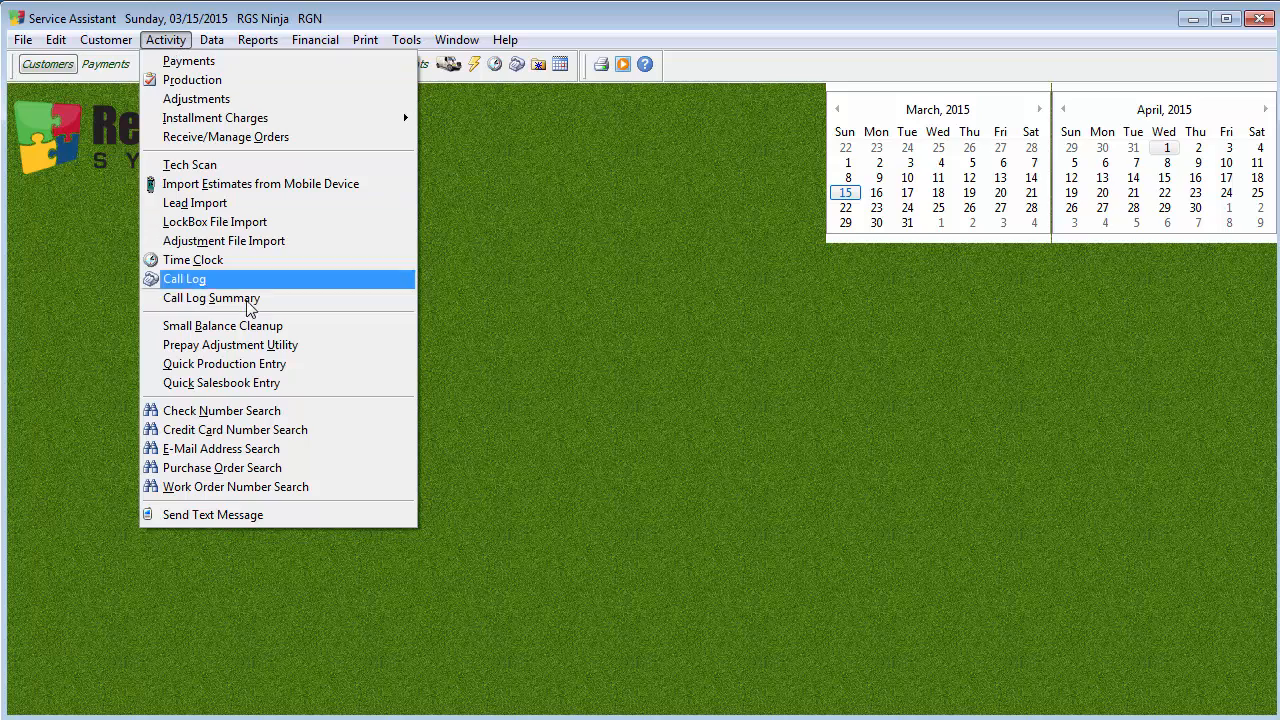
left_click(298, 328)
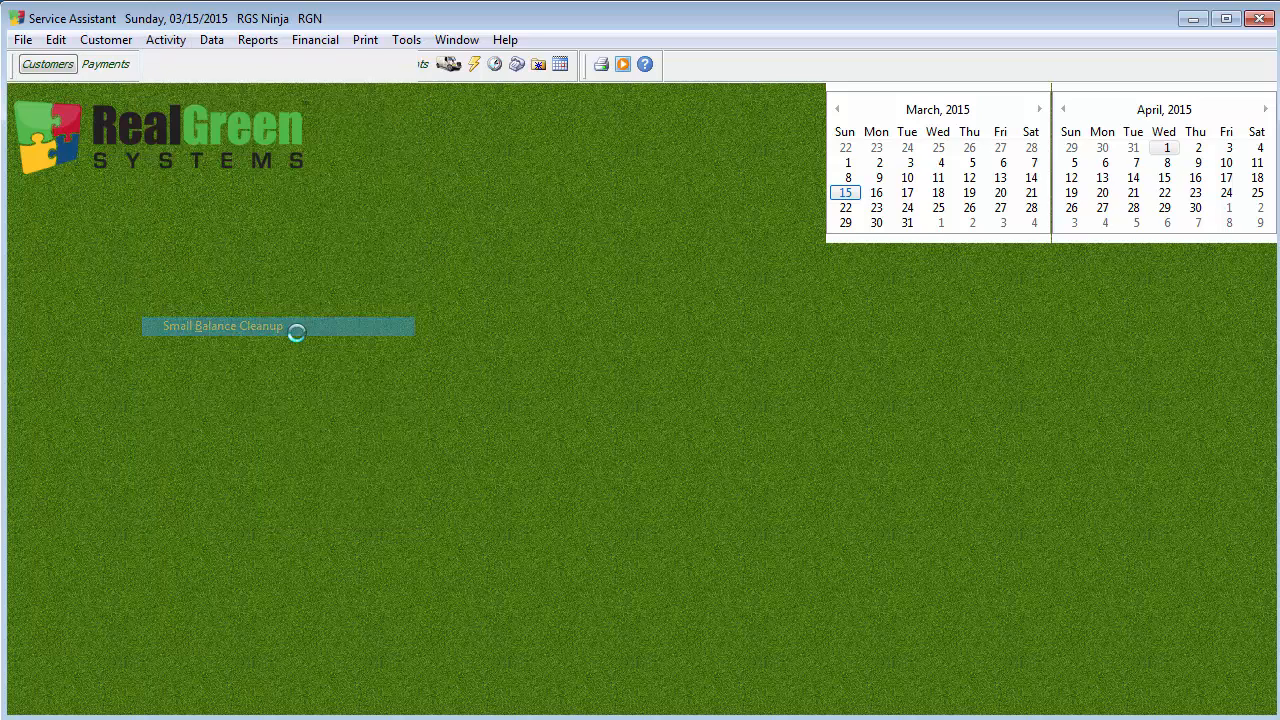
left_click(80, 177)
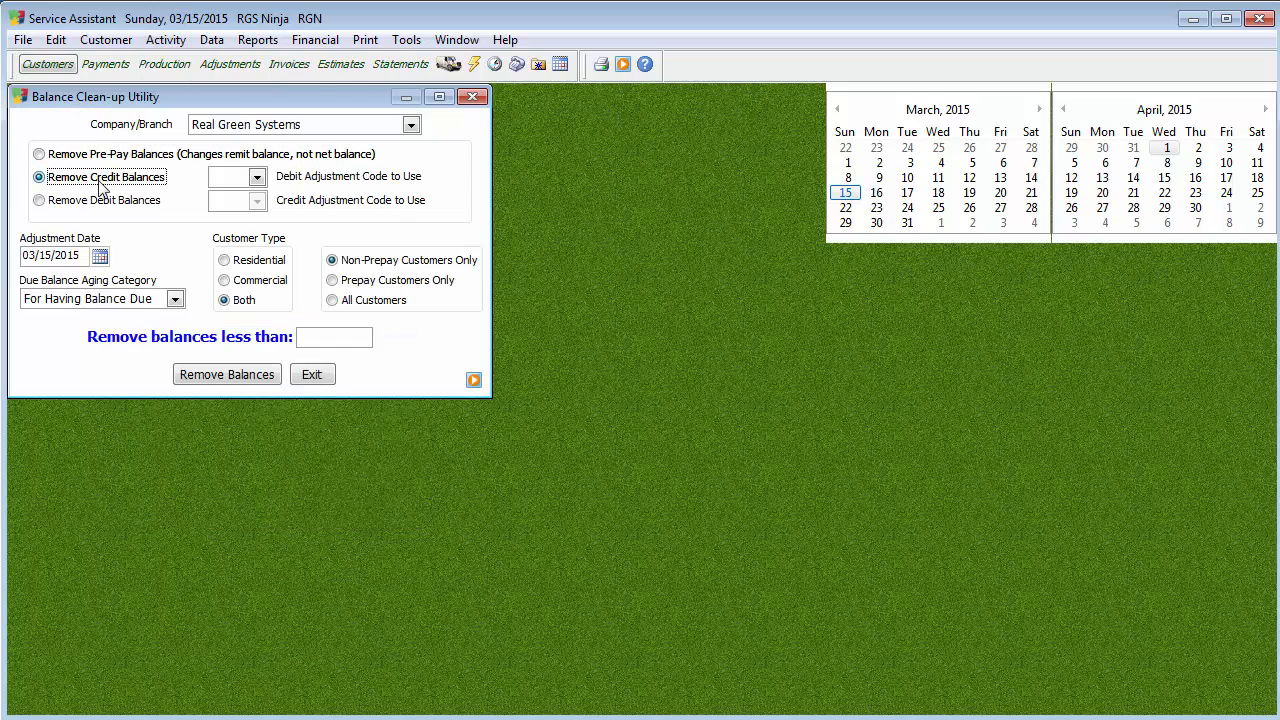
left_click(348, 334)
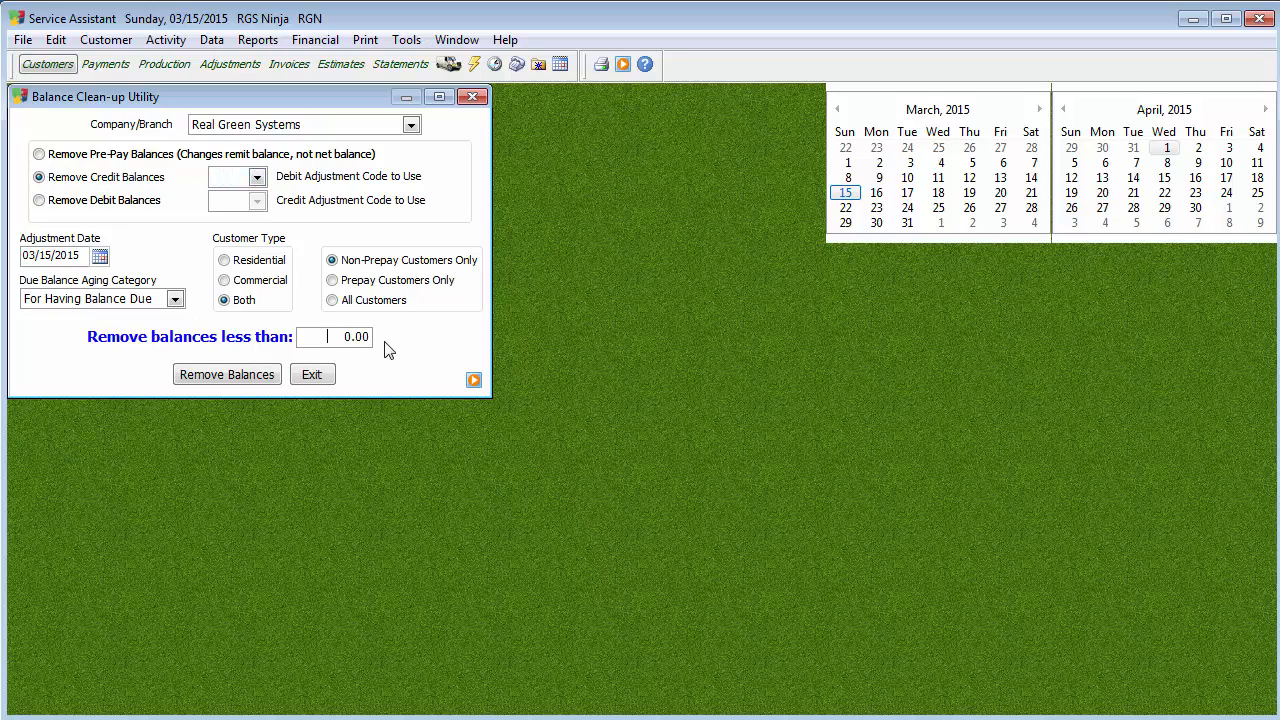
type("1")
left_click_drag(340, 340, 424, 343)
type("10.")
Step: Choose PD (Posting Error/ Debit) as the debit adjustment code and include all customers in the credit balance cleanup
left_click(257, 177)
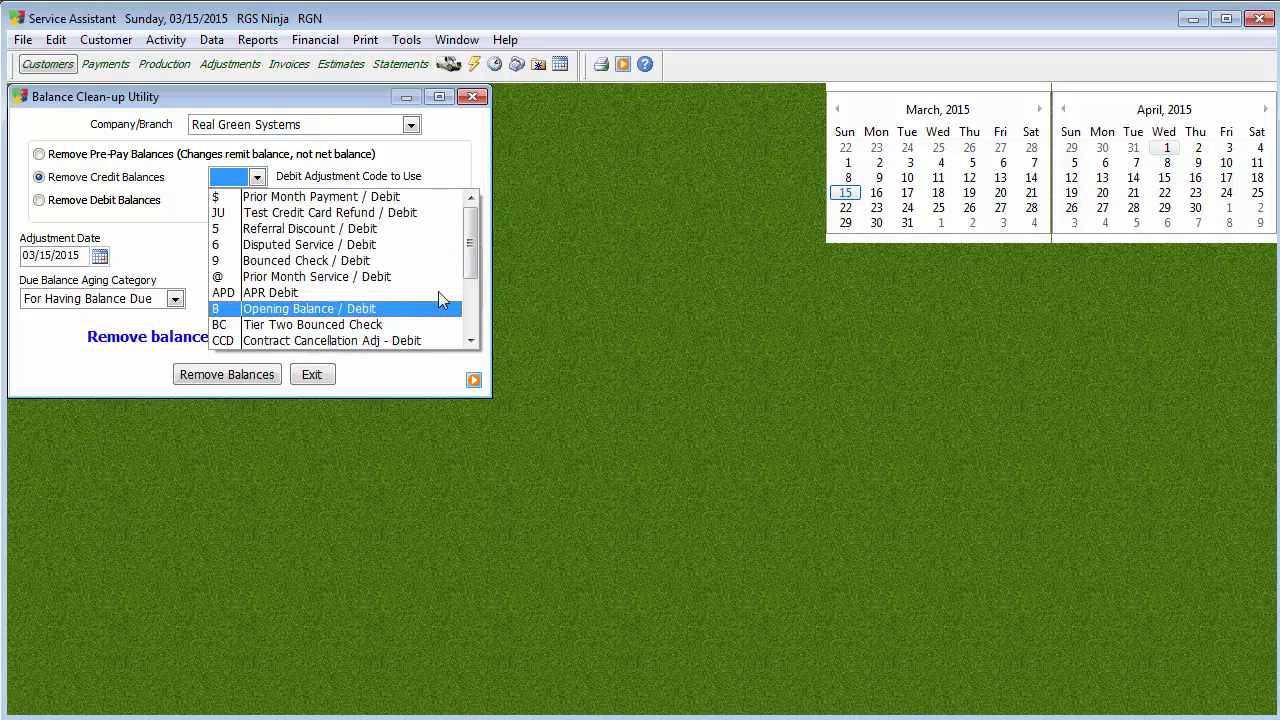
left_click(473, 316)
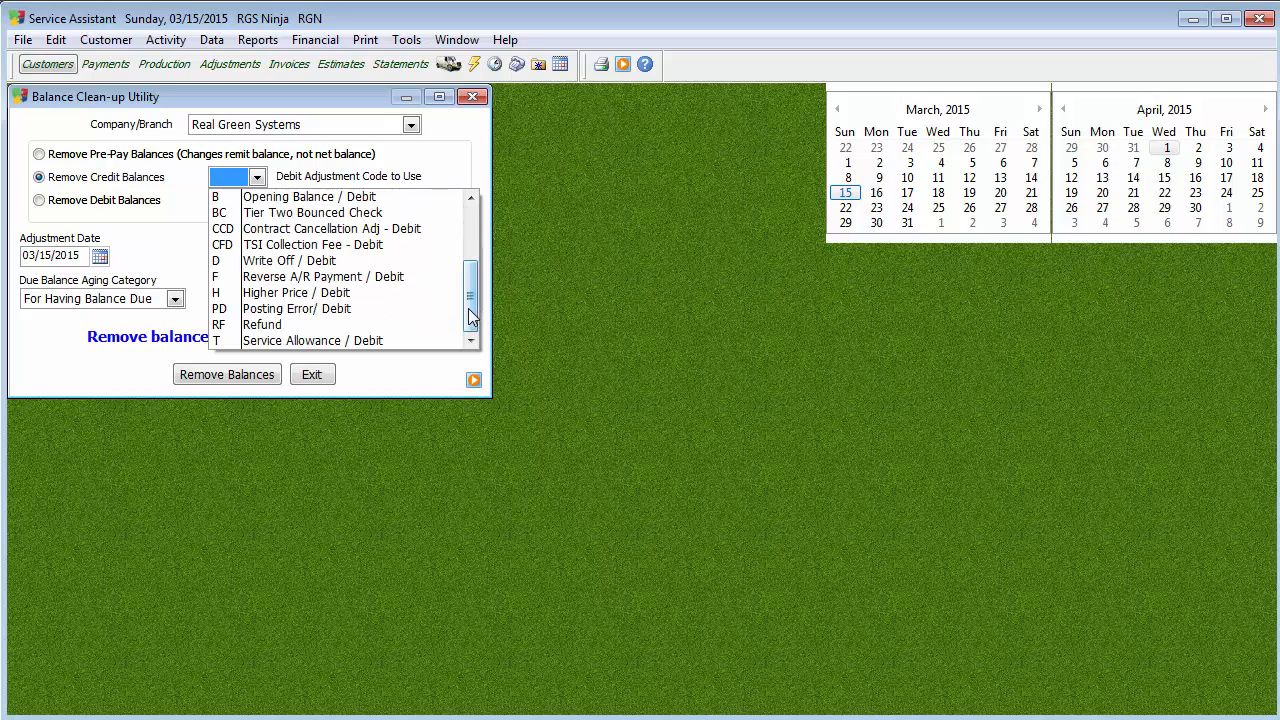
left_click(395, 308)
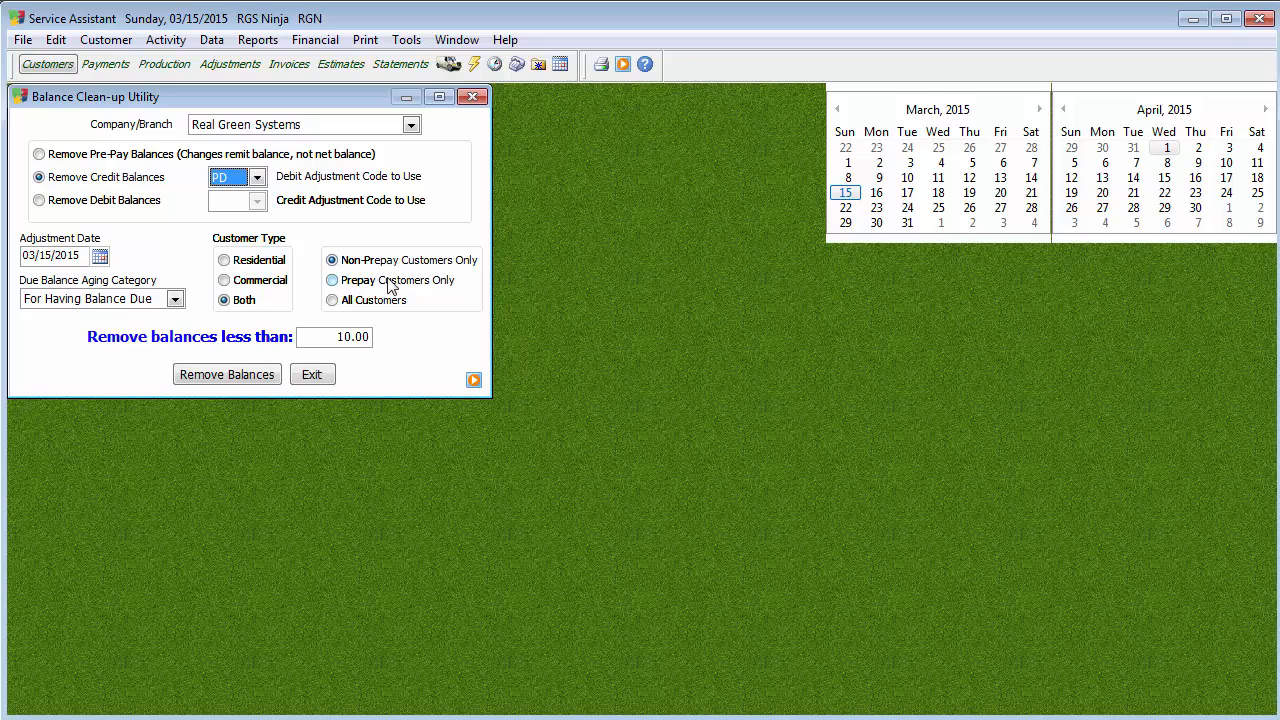
left_click(334, 300)
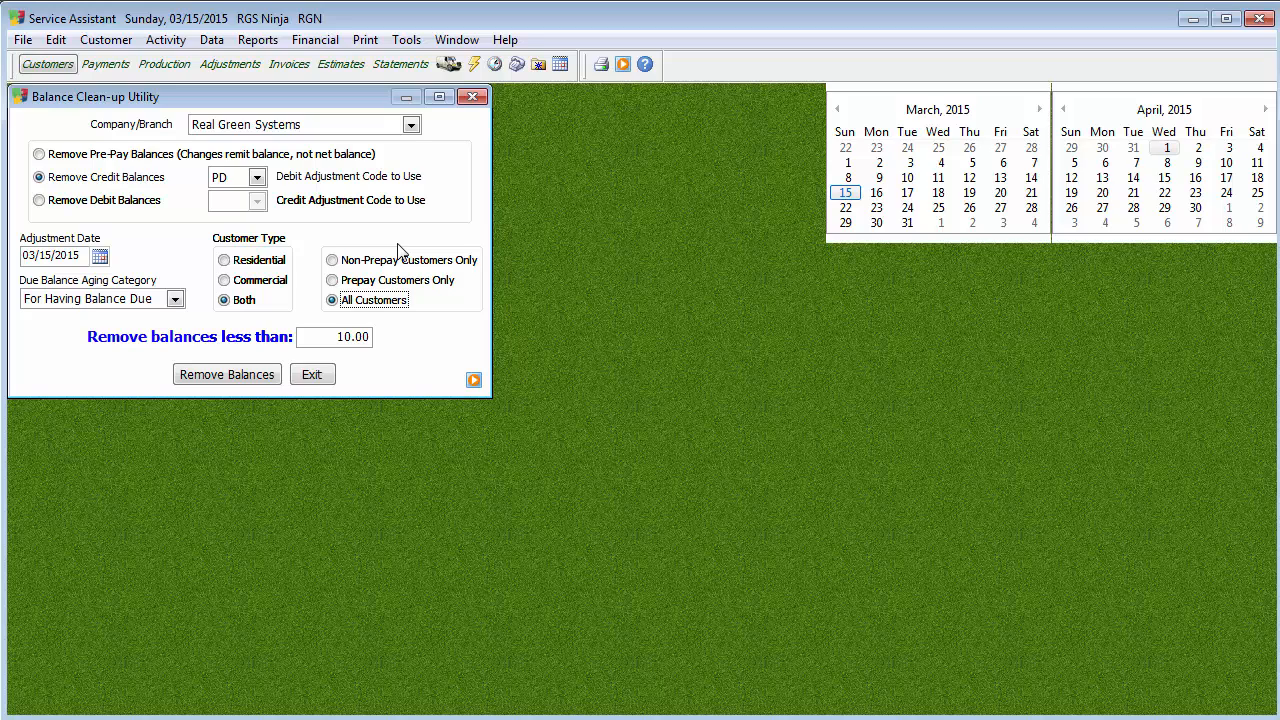
Step: Run the credit balance removal and accept cleaning up balances as large as $10.00
left_click(251, 374)
left_click(401, 596)
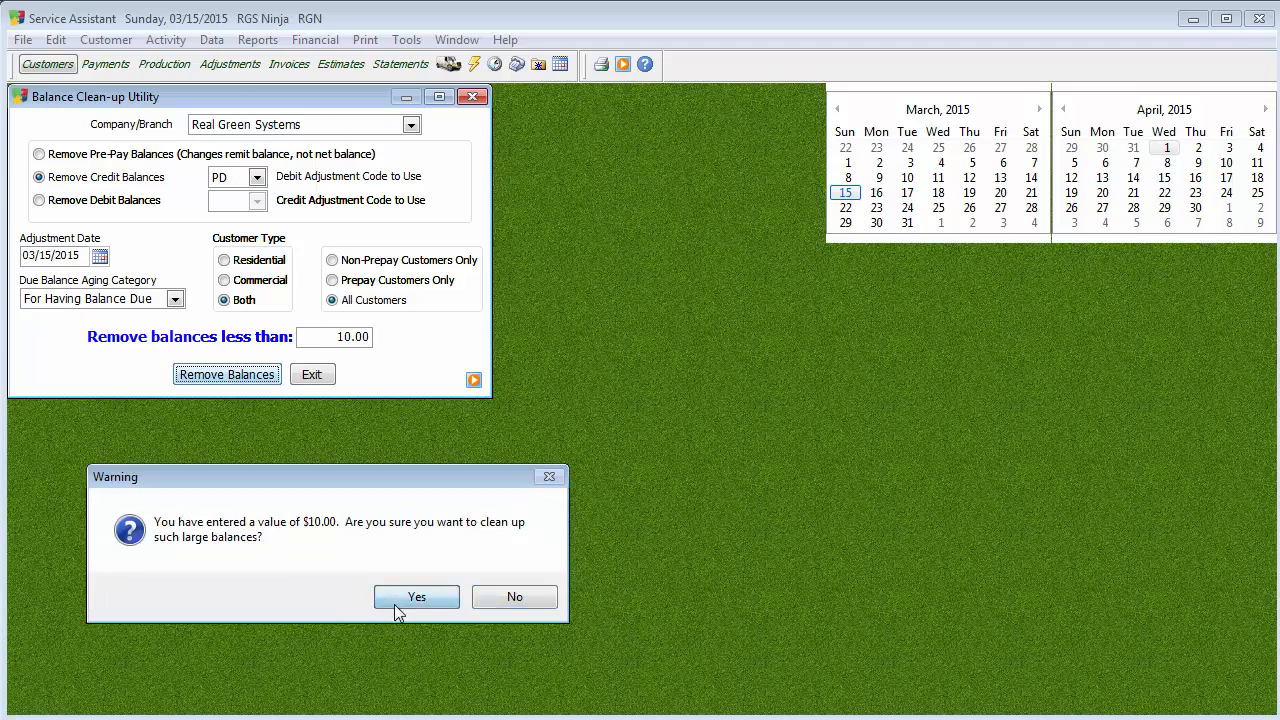
left_click(408, 597)
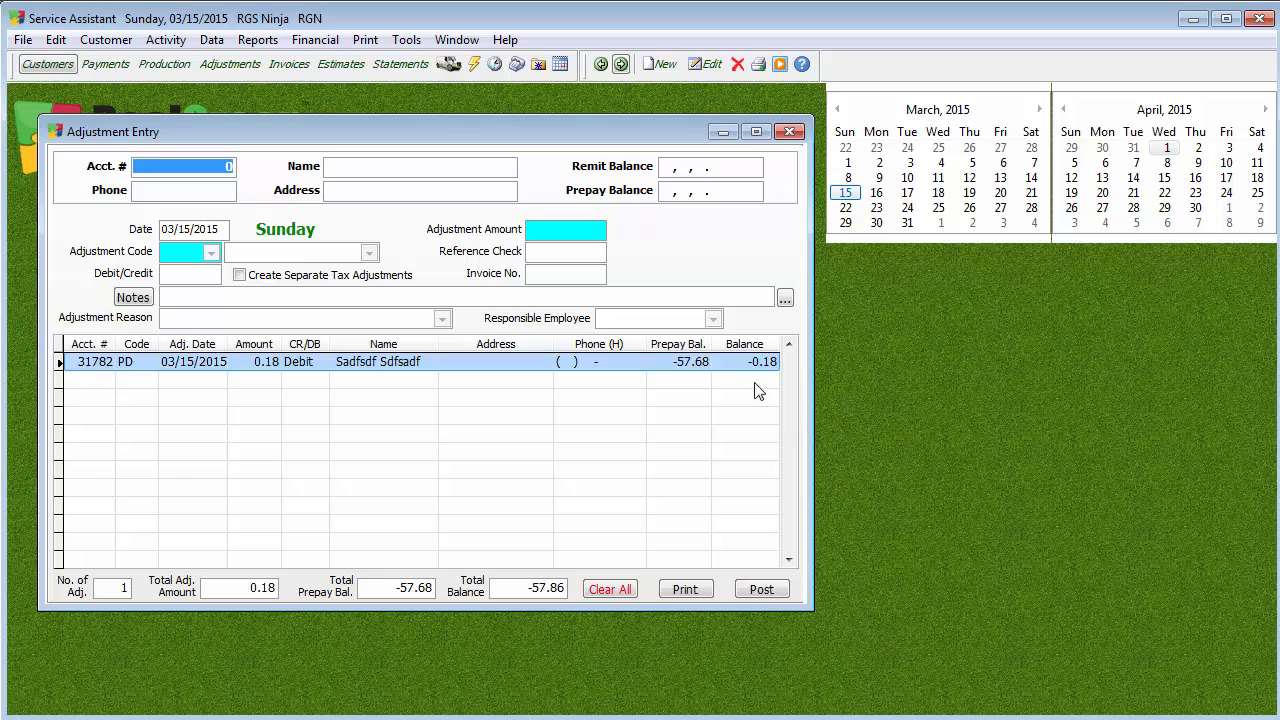
Step: Post the credit balance adjustment without printing the adjustment journal, and close the adjustment entry window
left_click(778, 591)
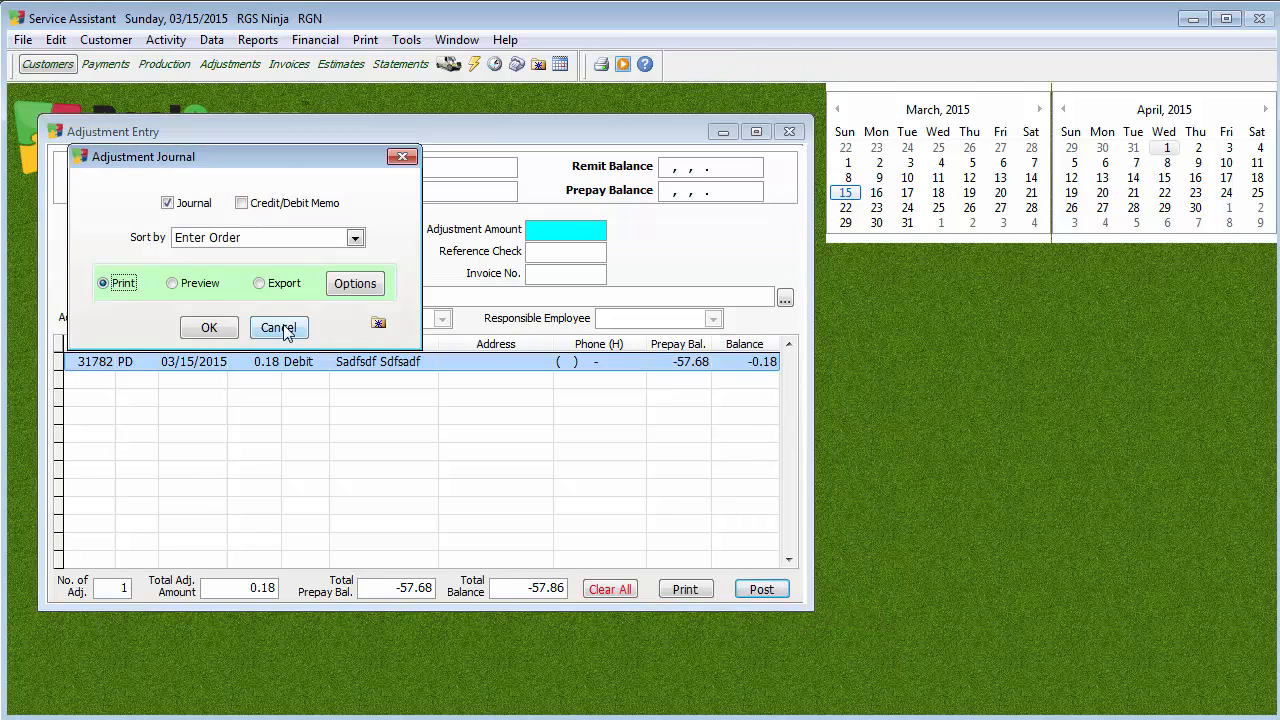
left_click(279, 328)
left_click(368, 595)
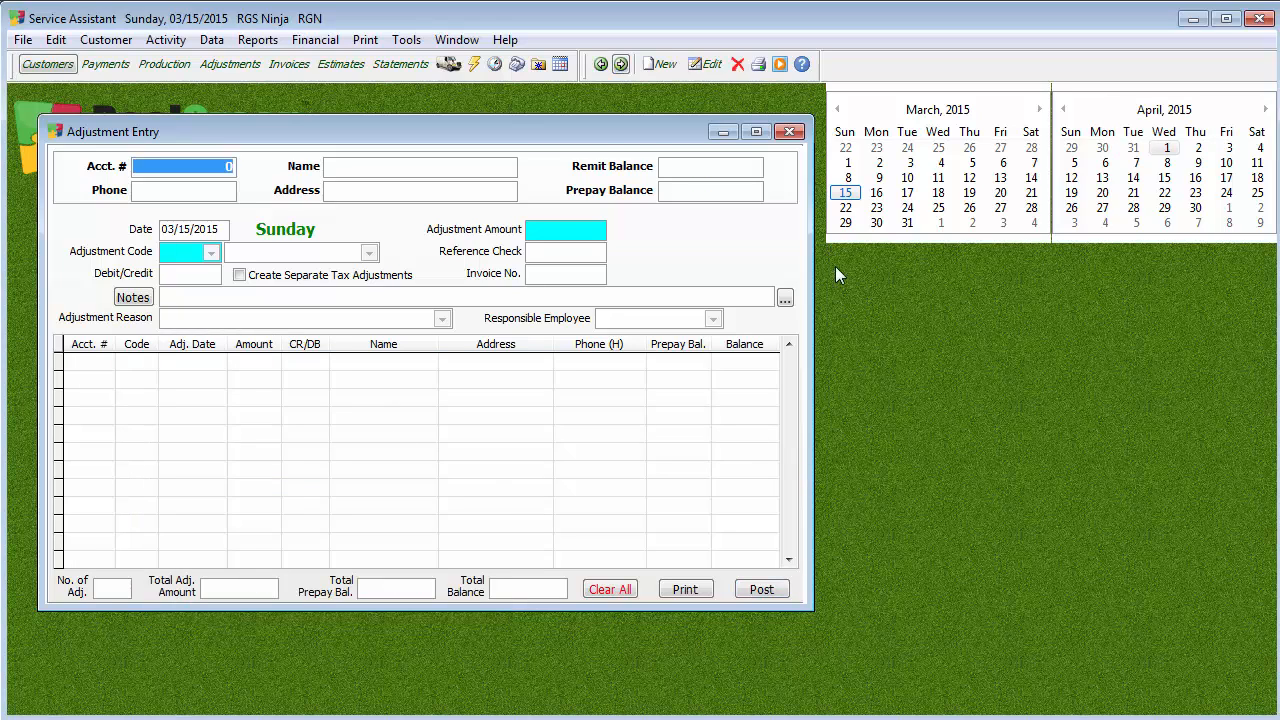
left_click(789, 132)
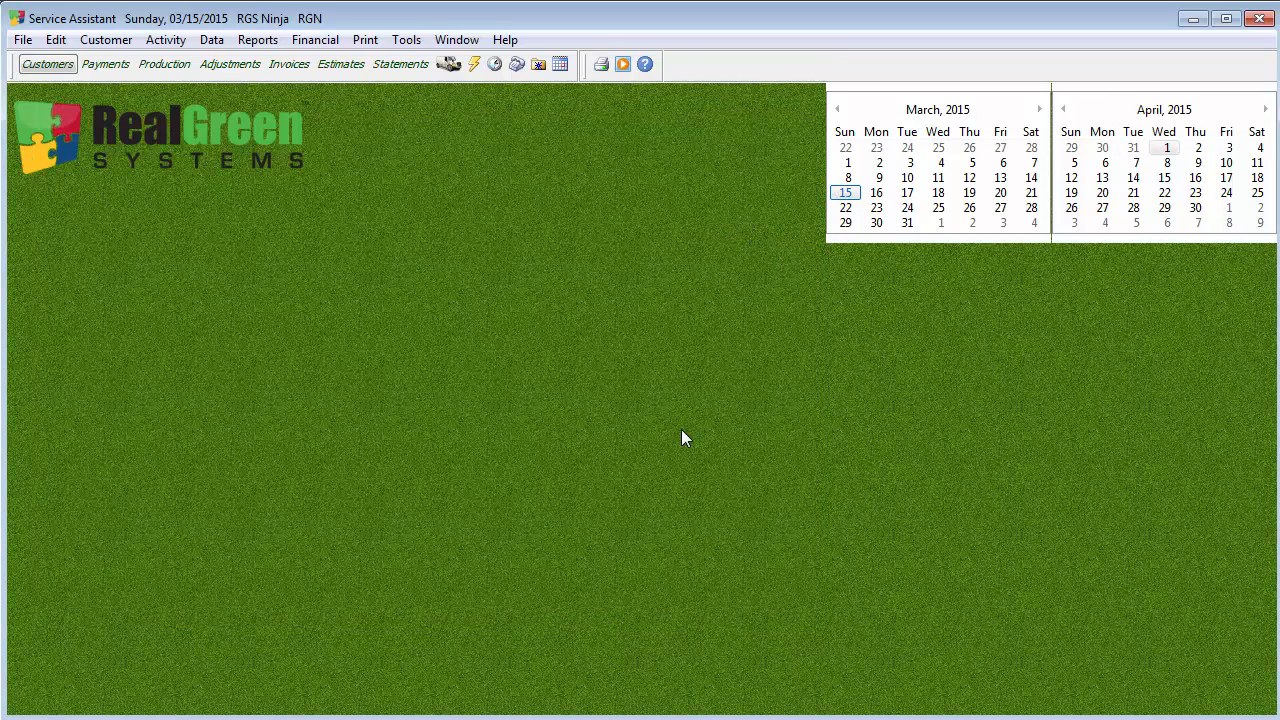
Step: Reopen the small balance cleanup utility and set it to remove debit balances less than 2.00
left_click(208, 42)
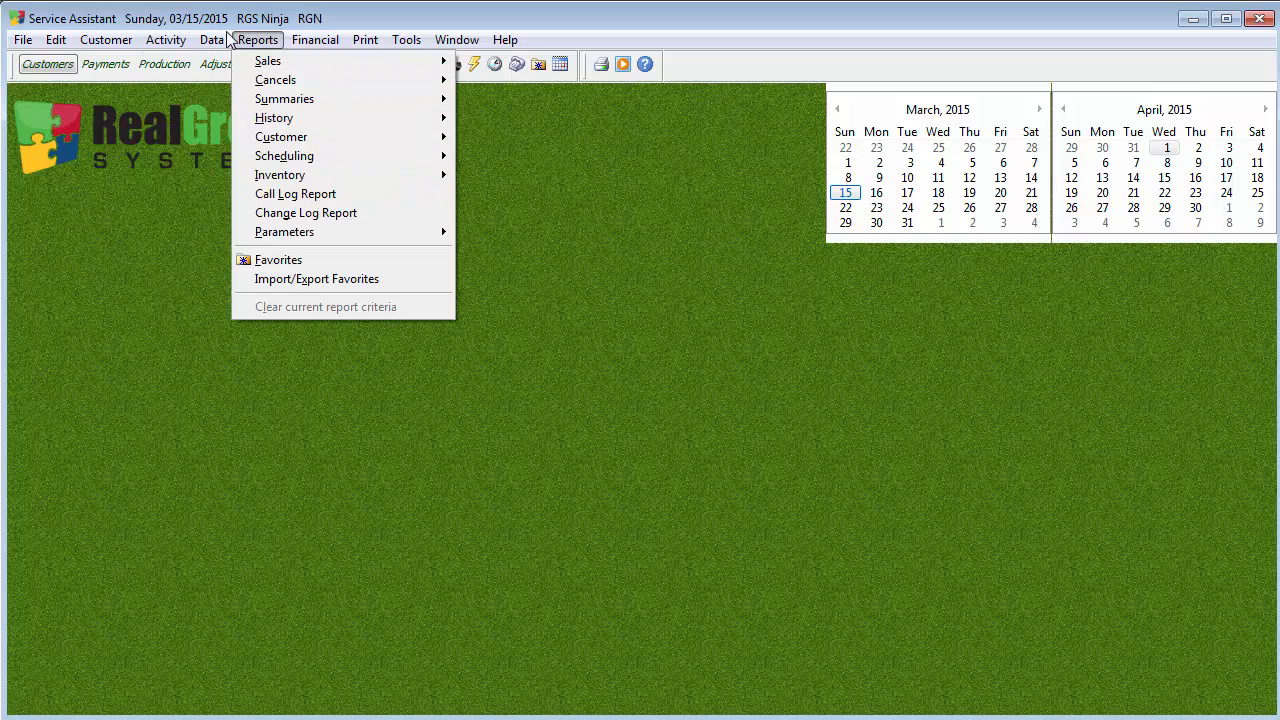
mouse_move(166, 40)
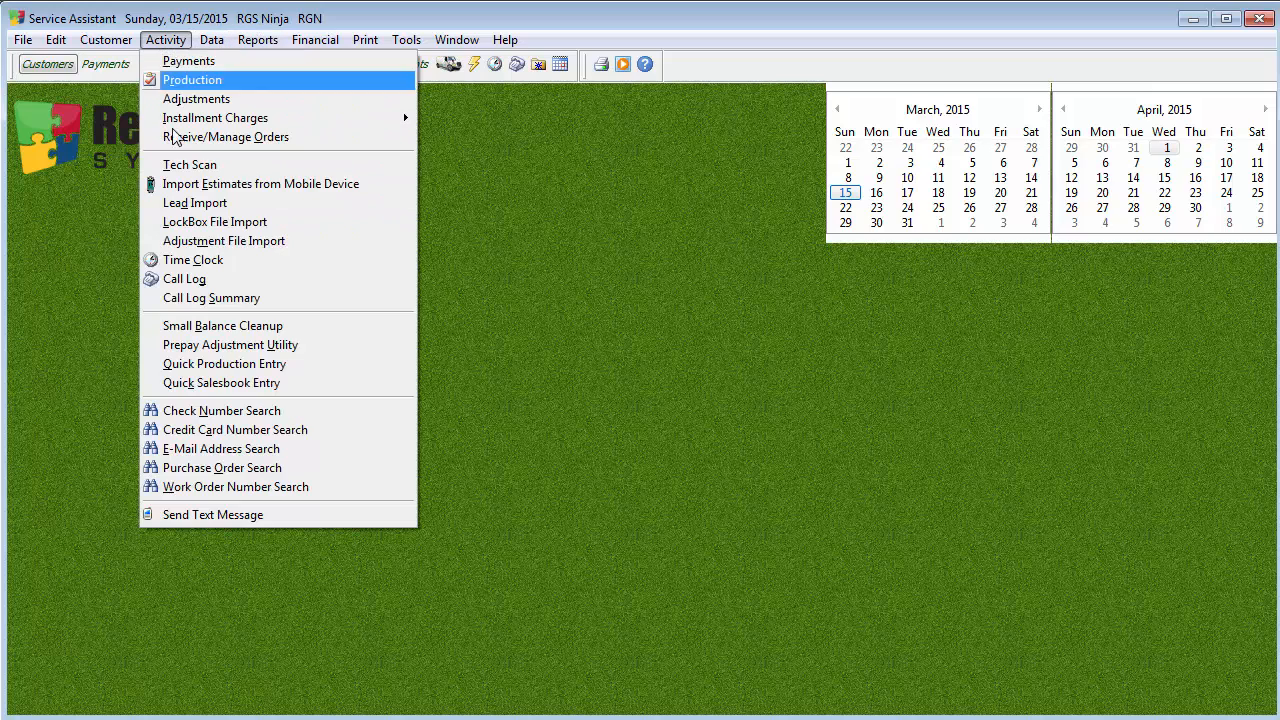
left_click(222, 326)
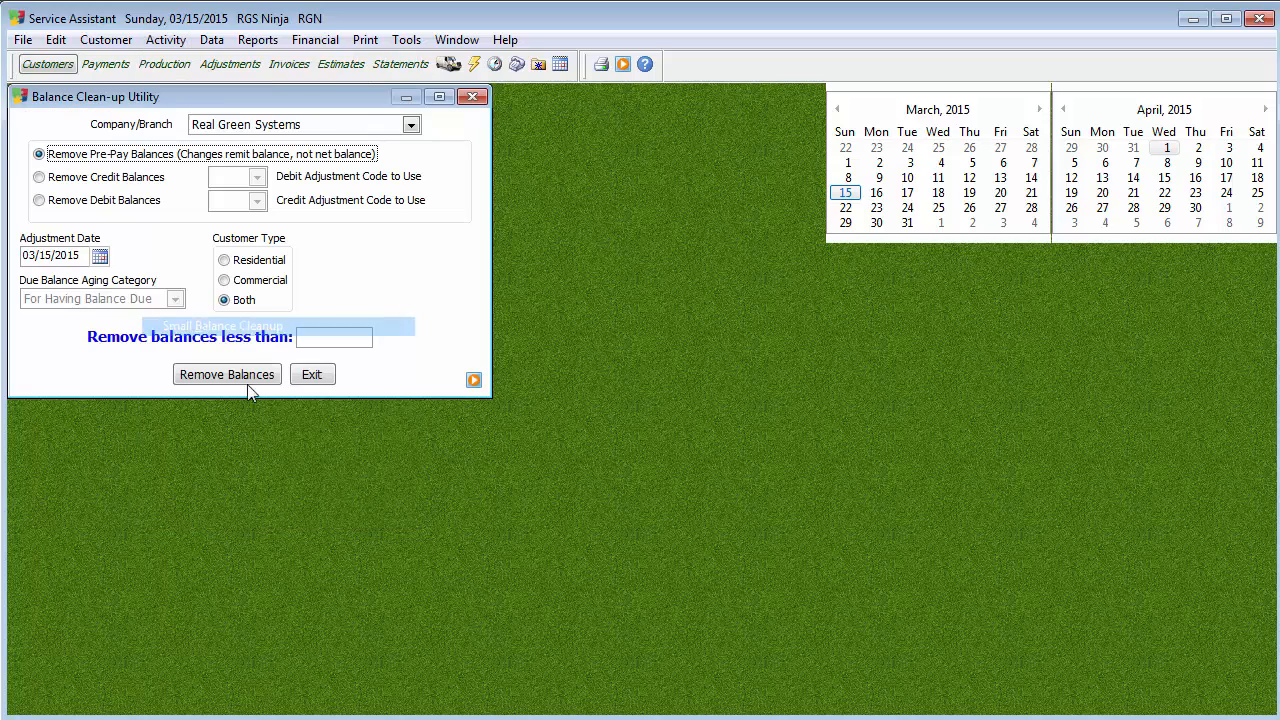
left_click(140, 204)
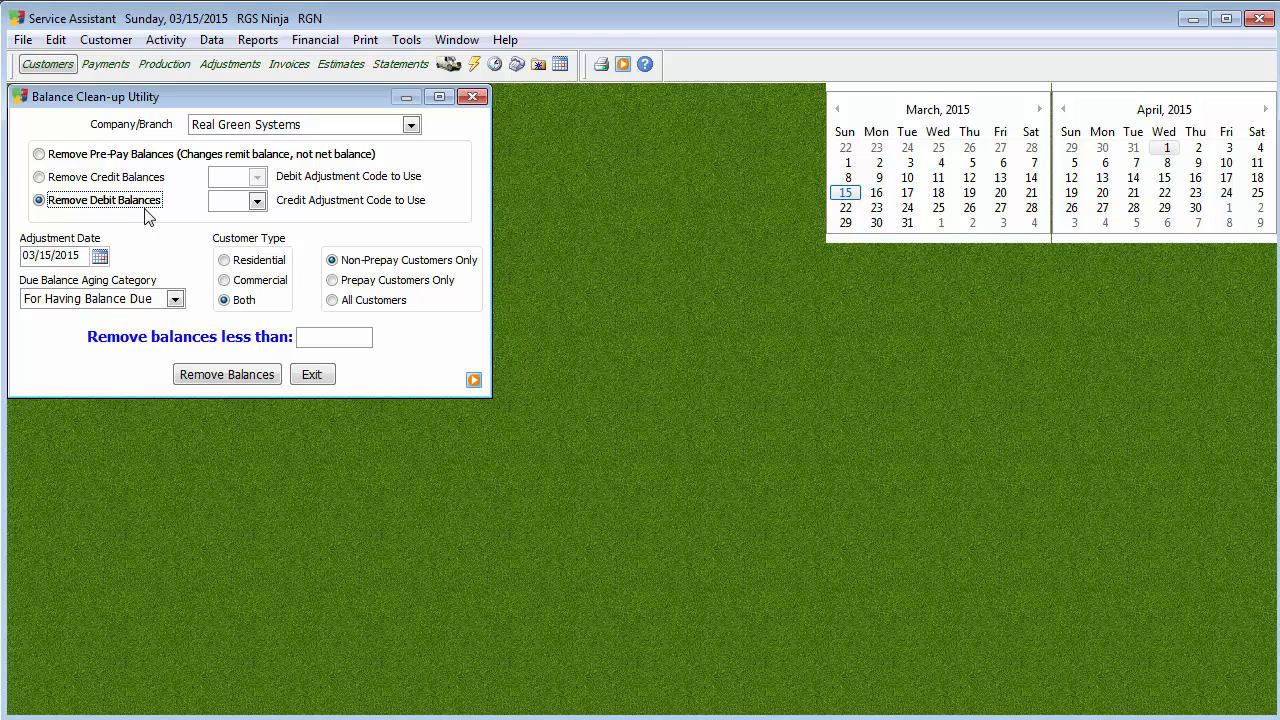
left_click(330, 340)
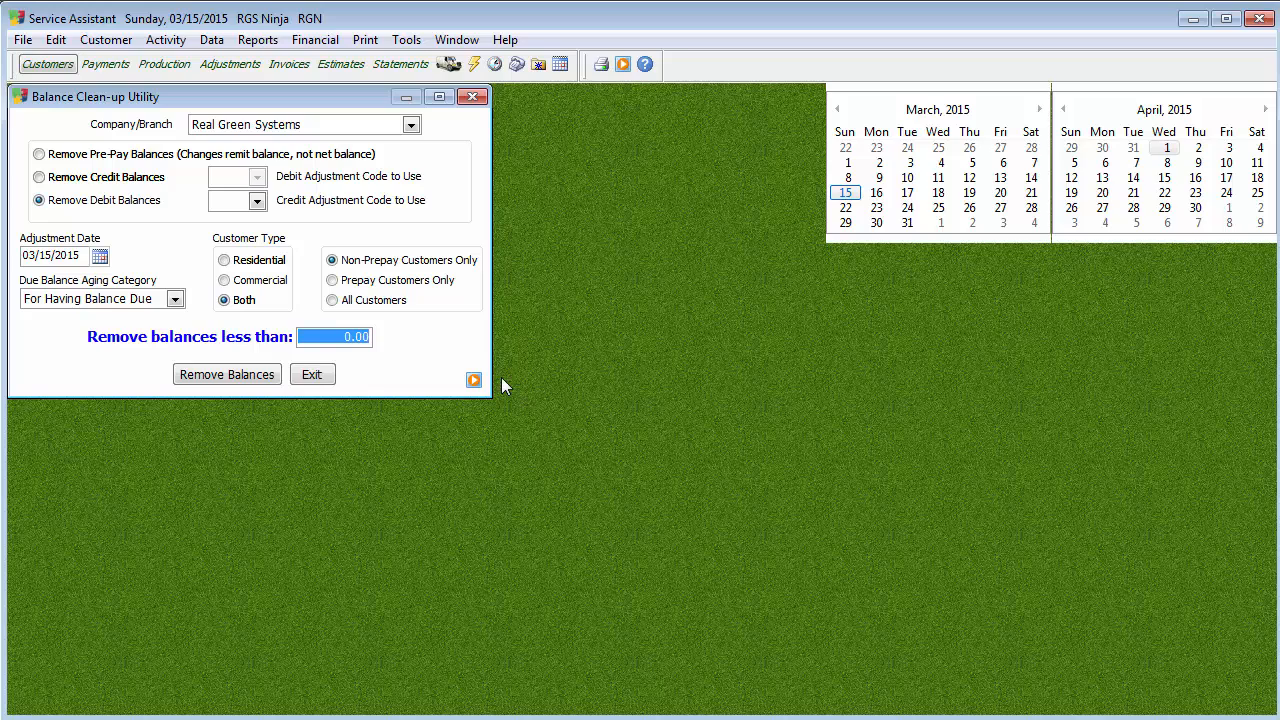
type("25.")
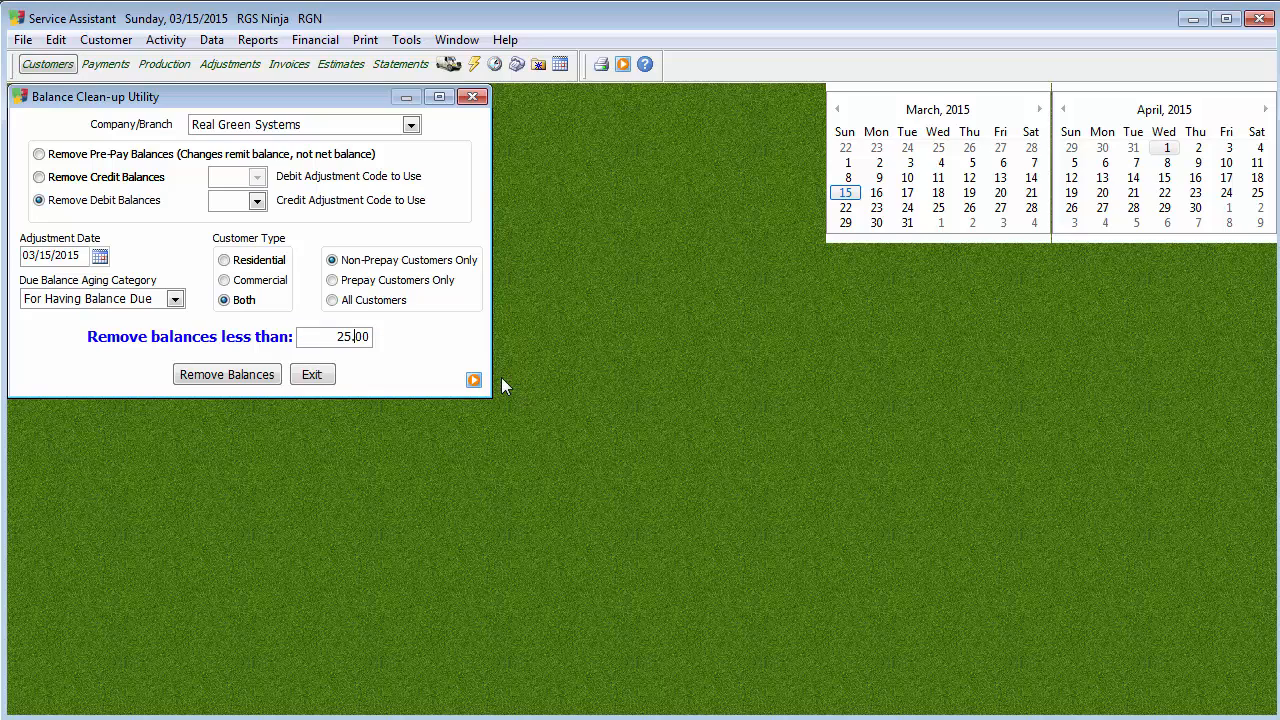
key("BackSpace")
key("BackSpace")
type("2")
Step: Include all customers, both prepay and non-prepay, in the debit balance cleanup
left_click(342, 300)
left_click(397, 281)
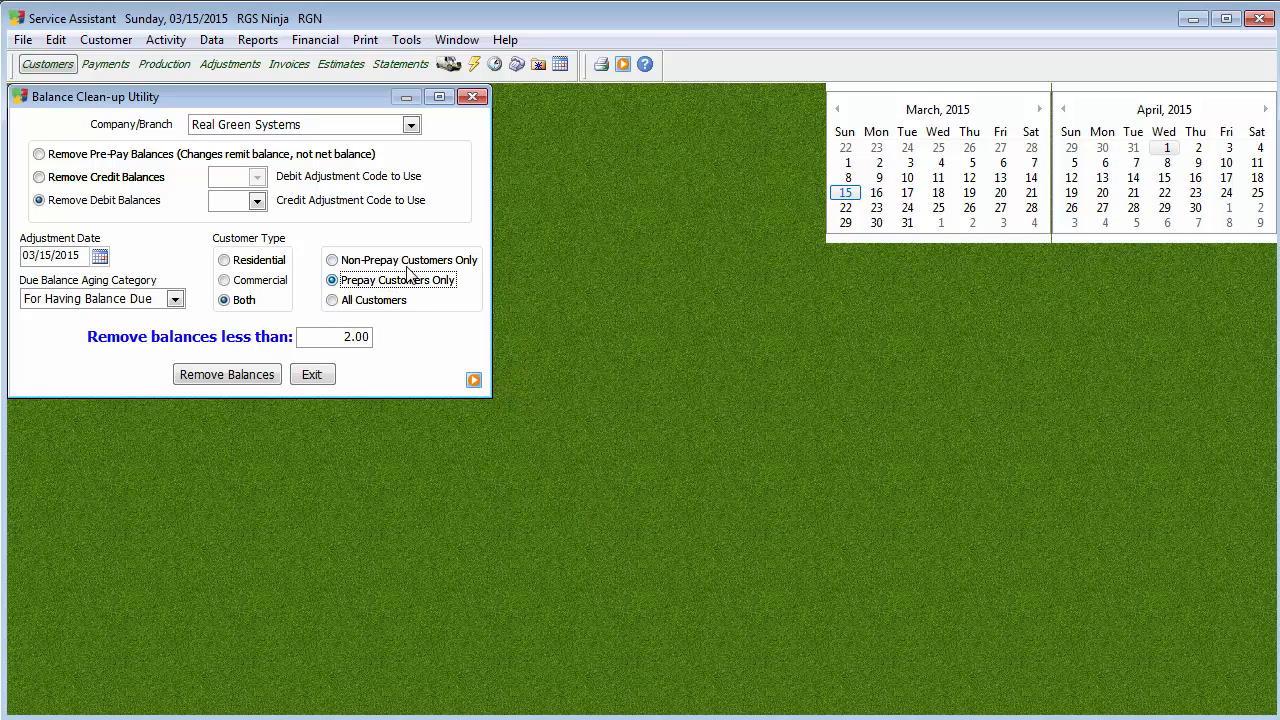
left_click(410, 262)
left_click(367, 303)
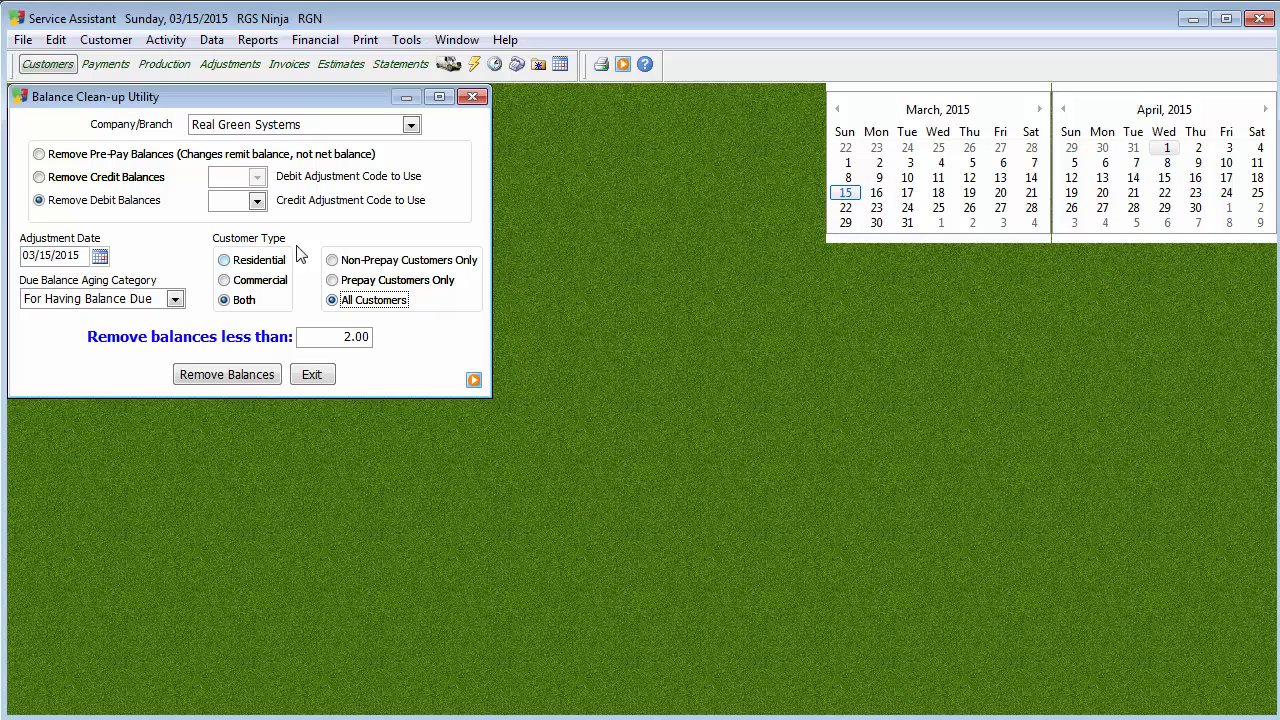
Step: Try to run the debit balance removal without a credit adjustment code
left_click(227, 378)
left_click(400, 598)
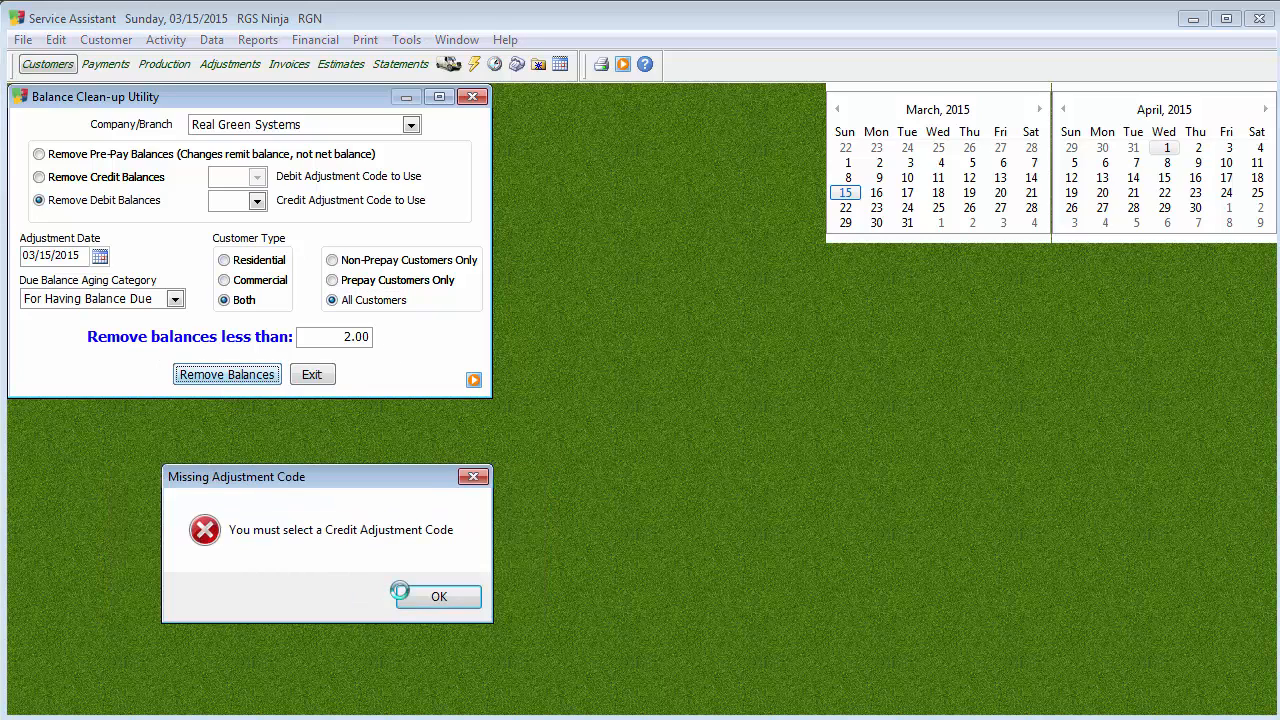
left_click(445, 602)
Step: Choose PE (Posting Error/ Credit) as the credit adjustment code for removing debit balances
left_click(256, 201)
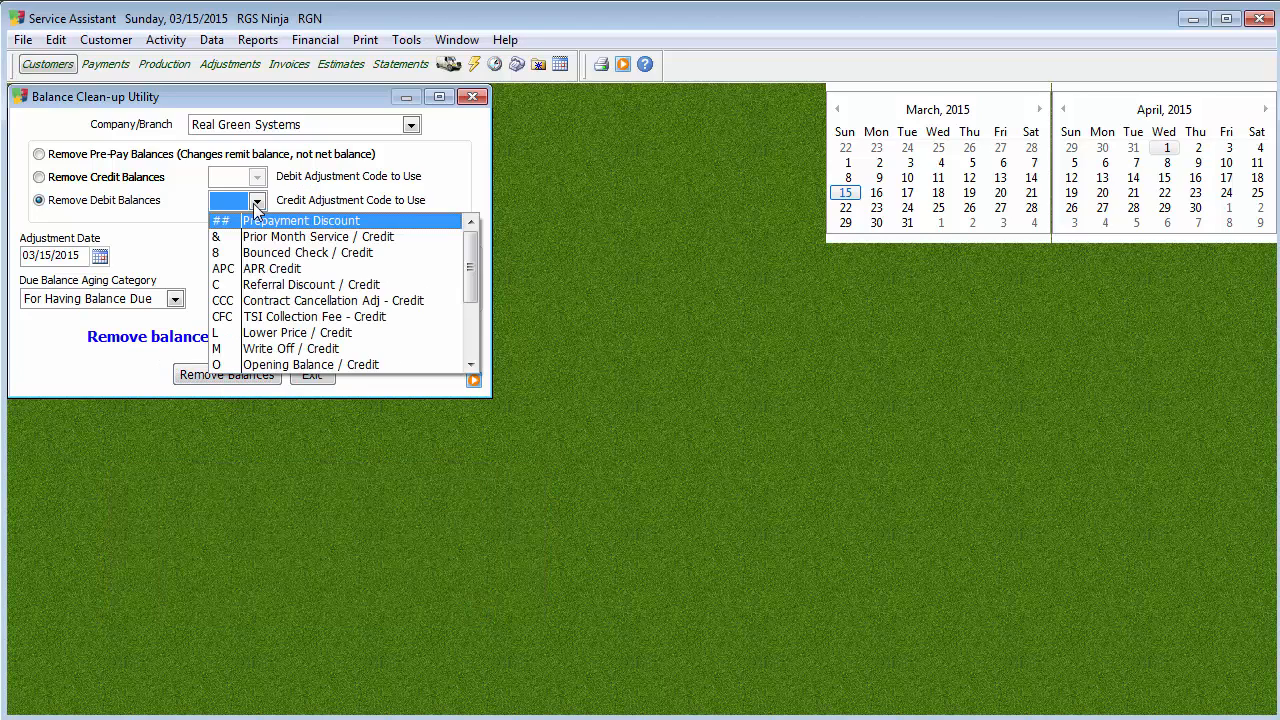
left_click(474, 362)
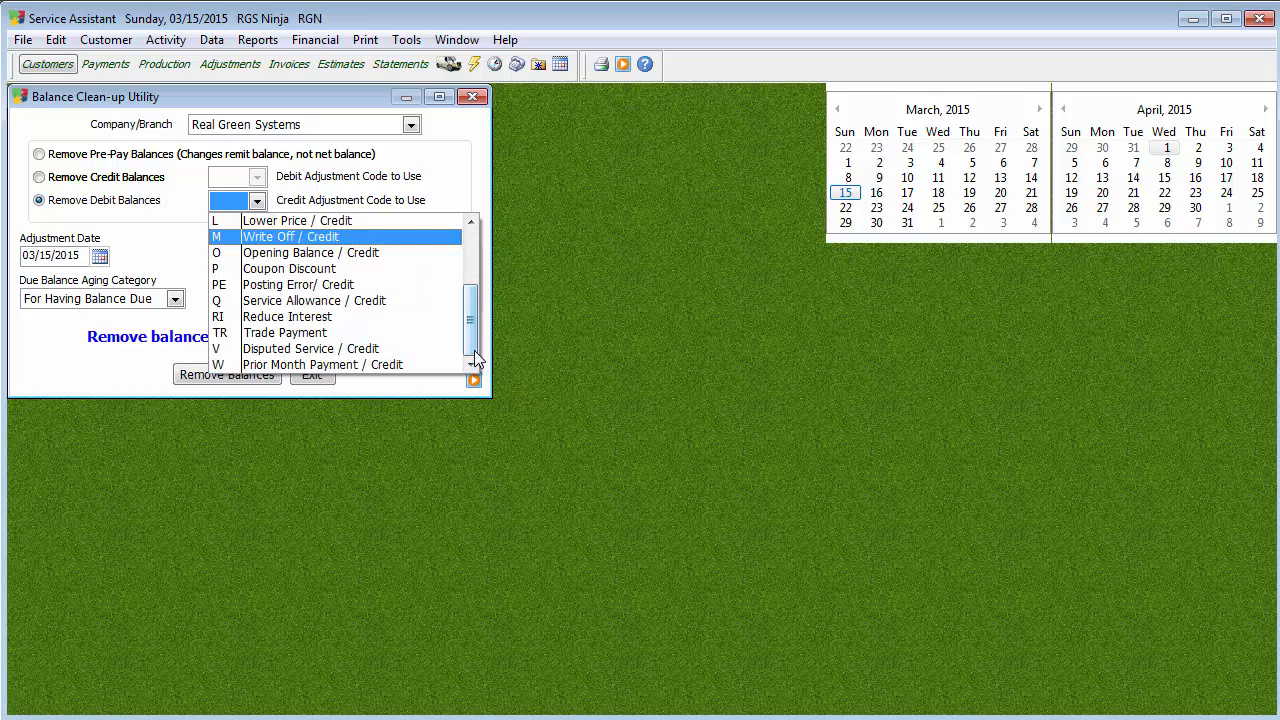
left_click(472, 257)
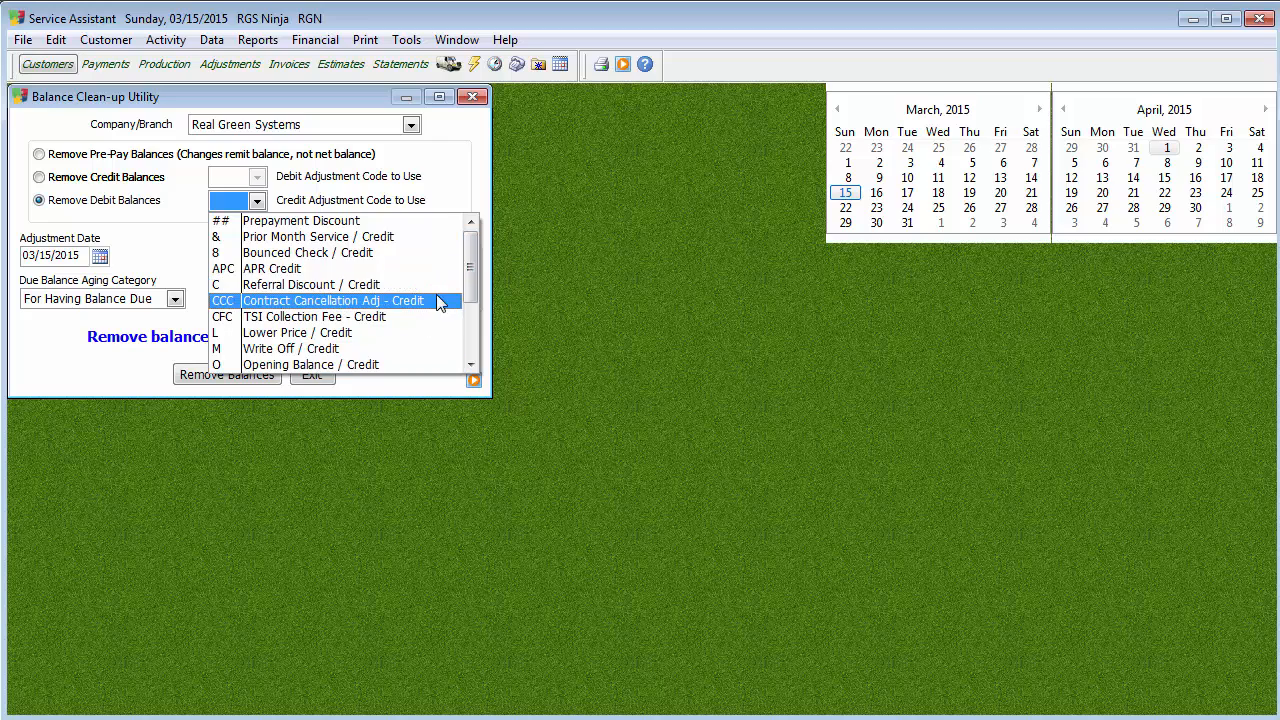
scroll(471, 310, "down", 3)
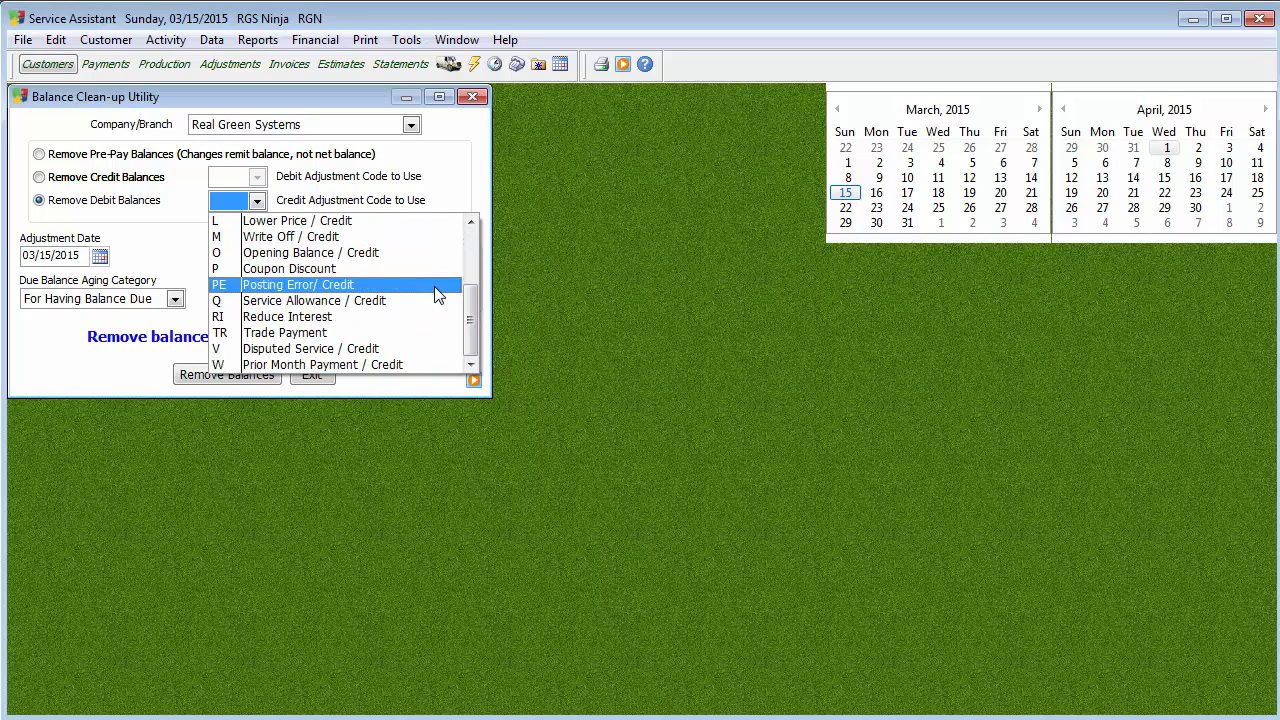
left_click(437, 286)
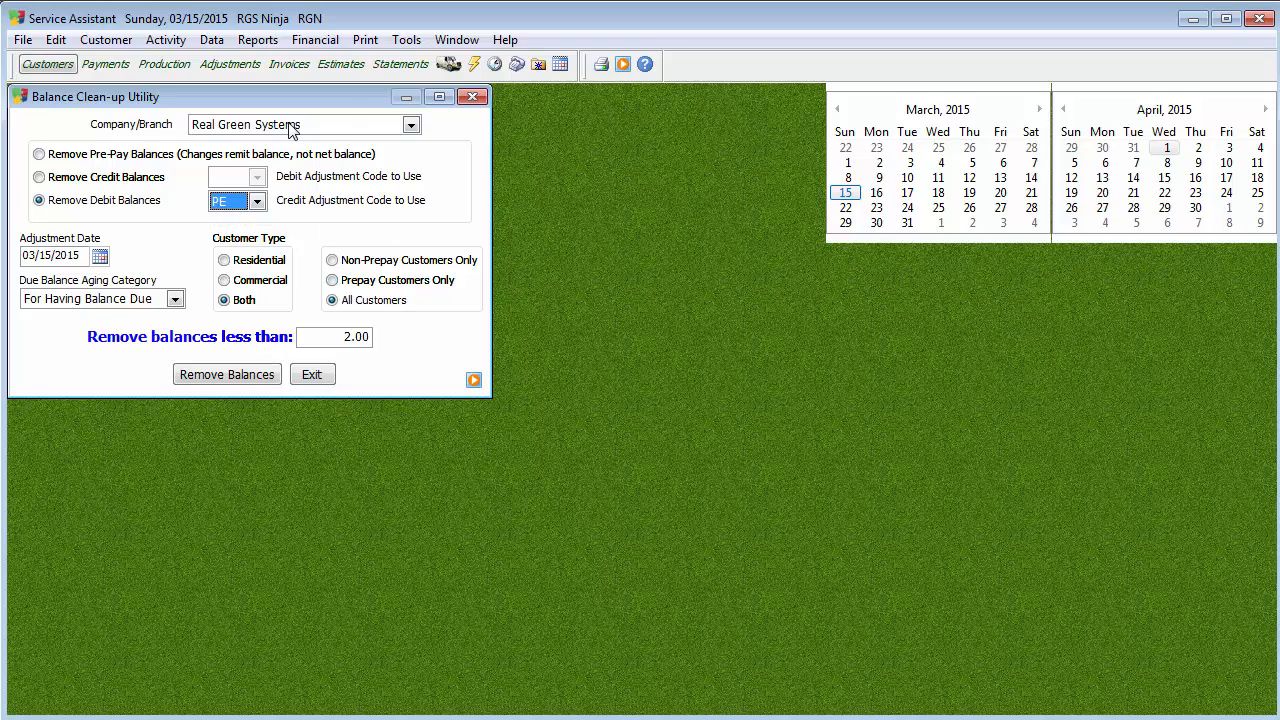
Step: Try to remove debit balances less than 2.00, continuing even though accounts have not been aged today
left_click(222, 374)
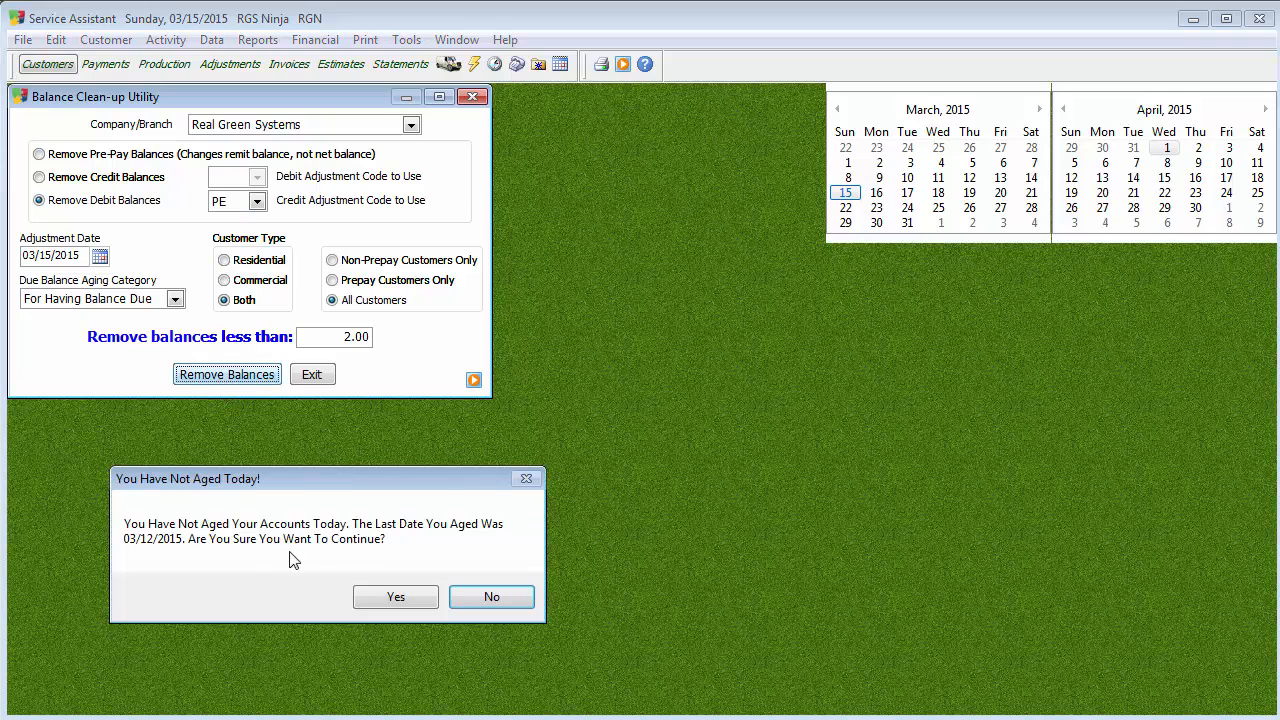
left_click(368, 596)
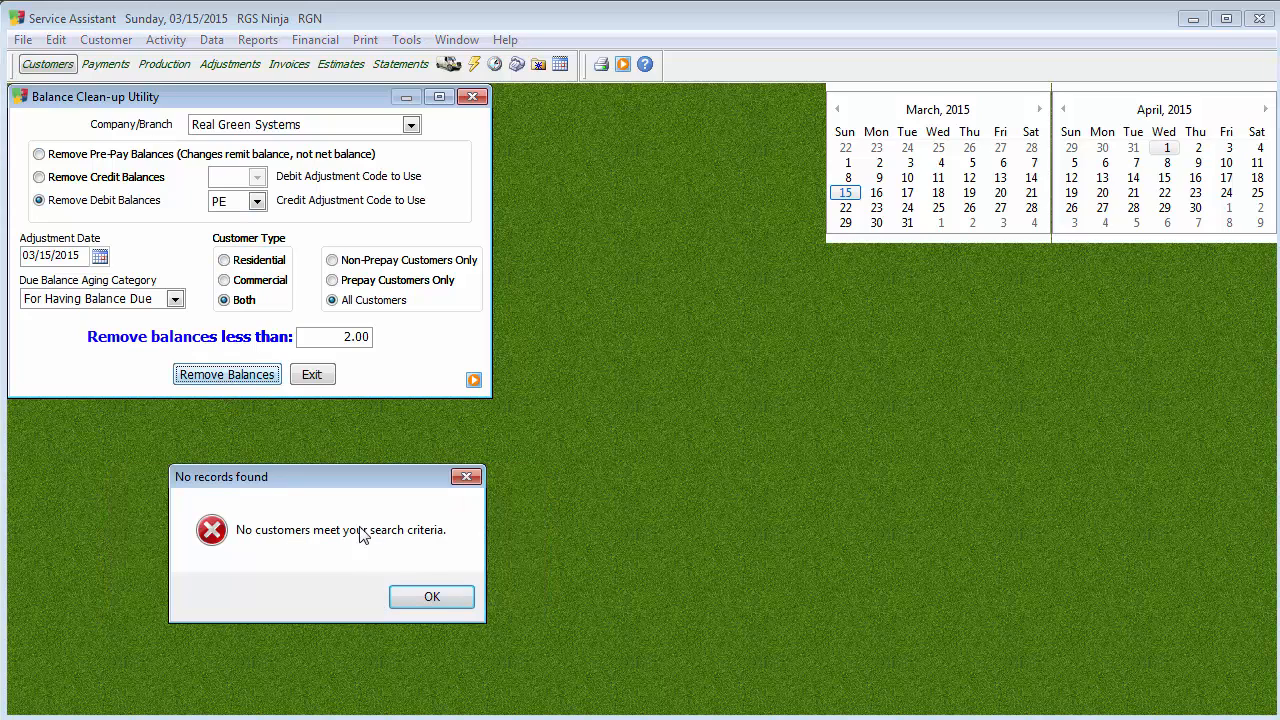
left_click(434, 599)
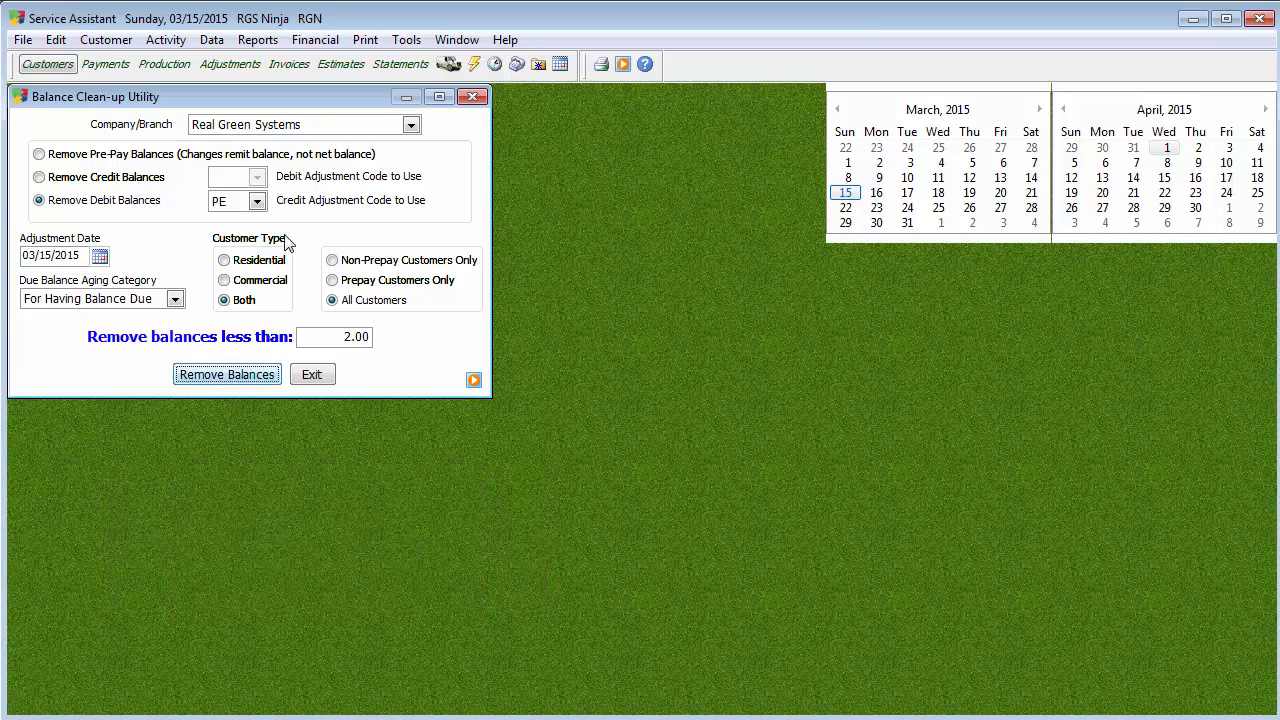
Step: Raise the balance limit to 50.00 and run the debit balance removal, accepting the account aging and large balance warnings
left_click(320, 336)
type("50")
left_click(255, 379)
left_click(403, 594)
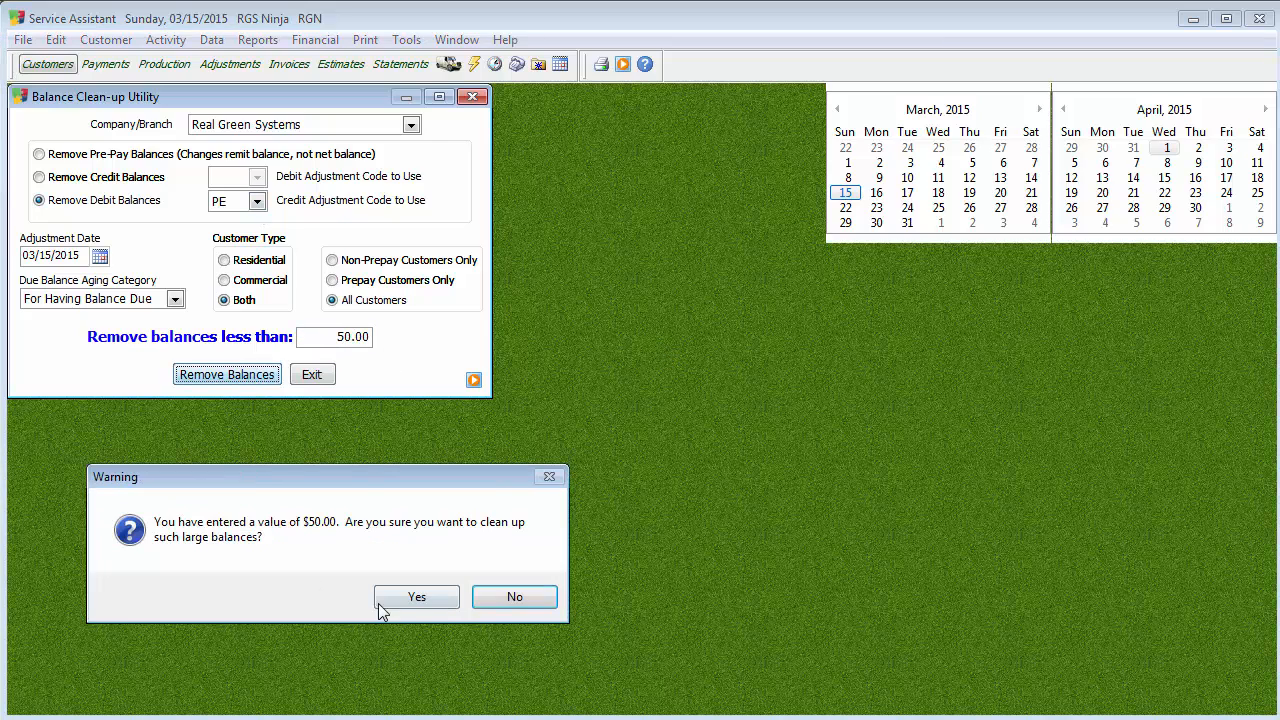
left_click(382, 605)
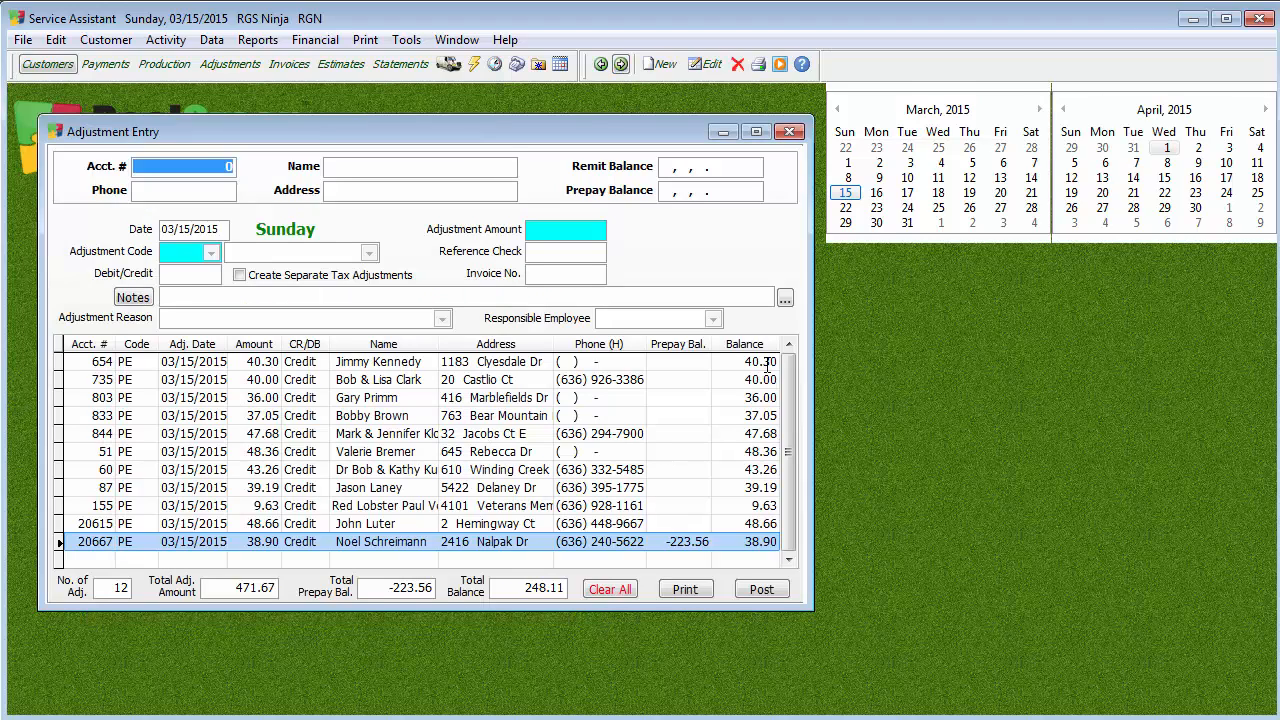
Step: Delete the 40.30 credit adjustment, first in the adjustment entry list
left_click(767, 364)
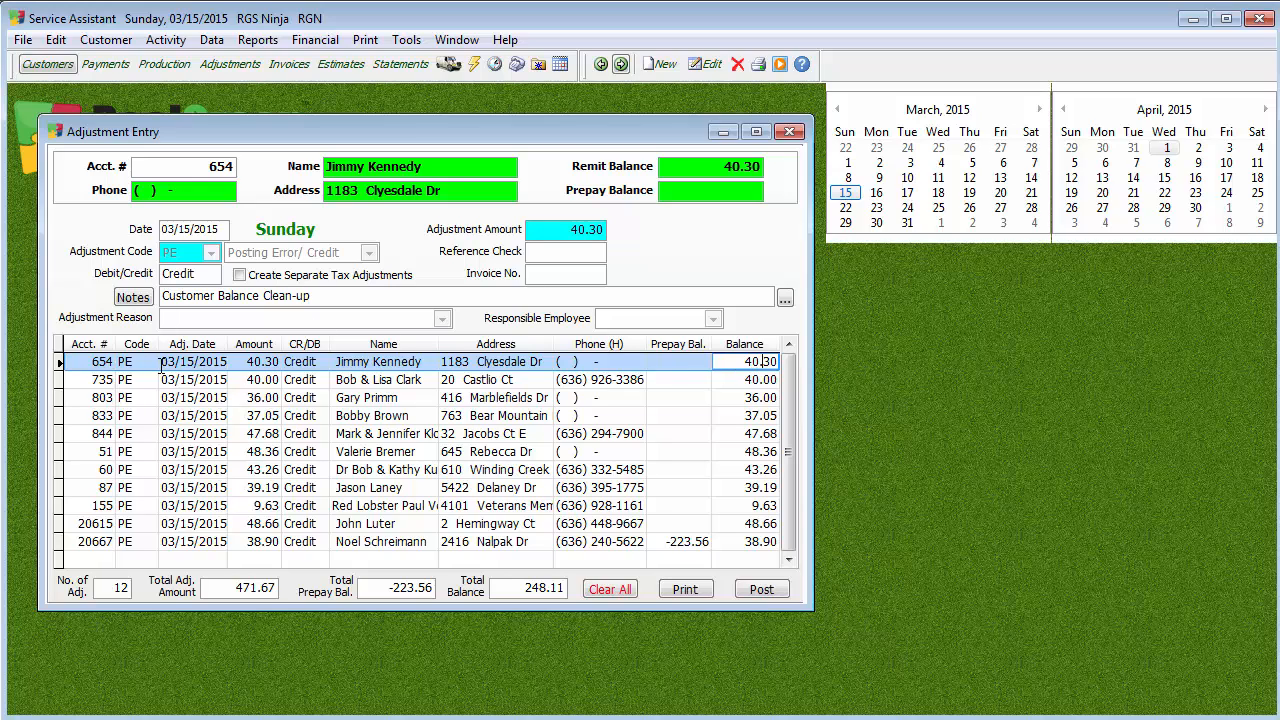
left_click(737, 63)
left_click(412, 597)
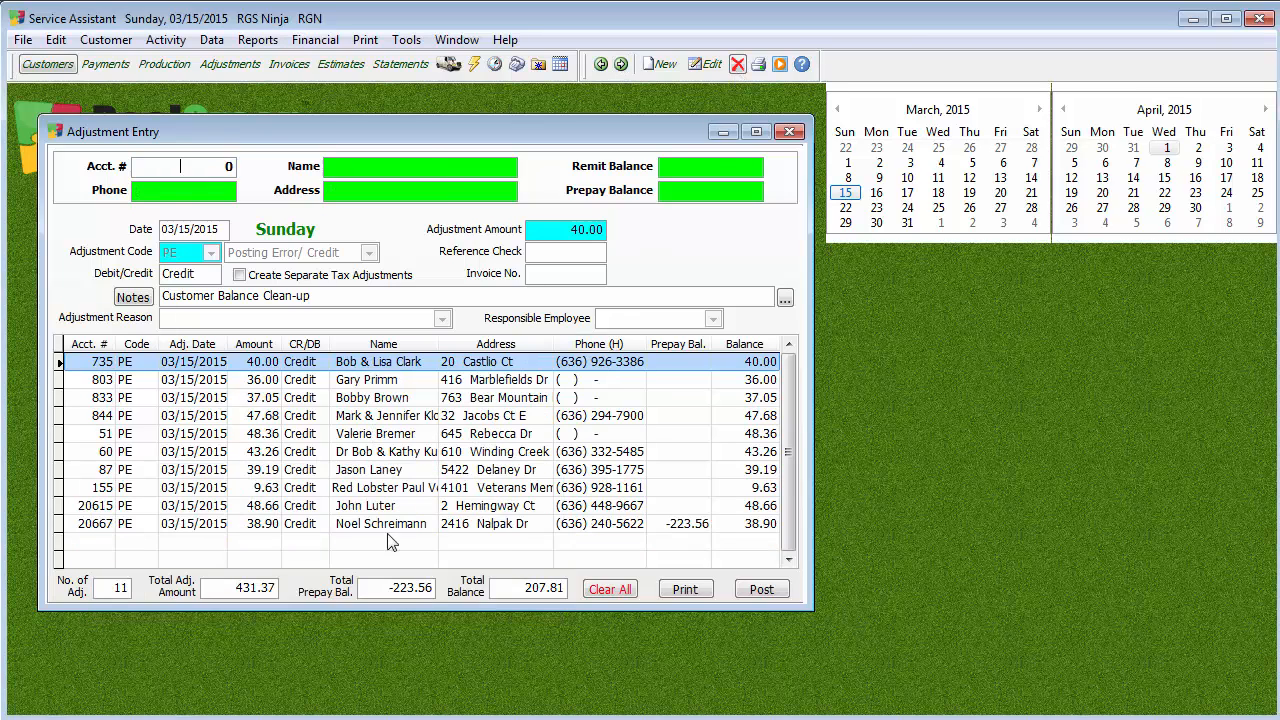
Step: Change the adjustment amount of the first remaining entry in the list to 20.00 and save it
left_click(745, 364)
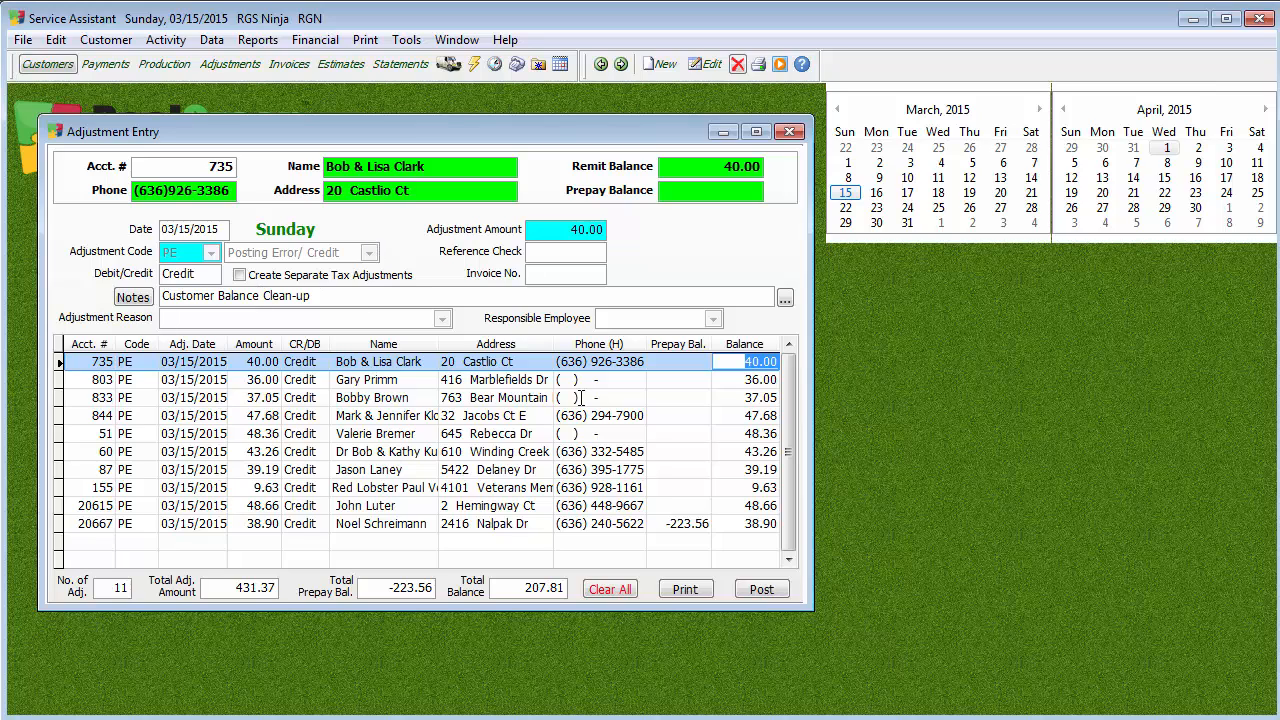
left_click(703, 64)
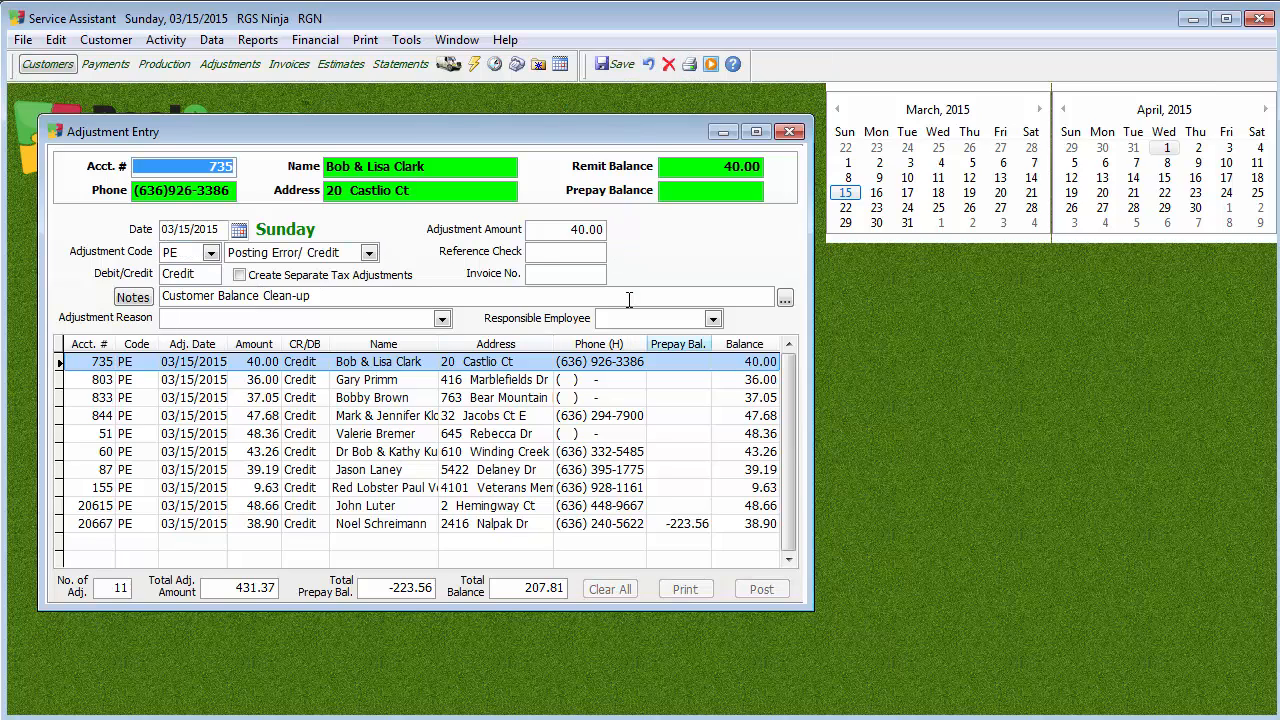
left_click(556, 237)
type("20.")
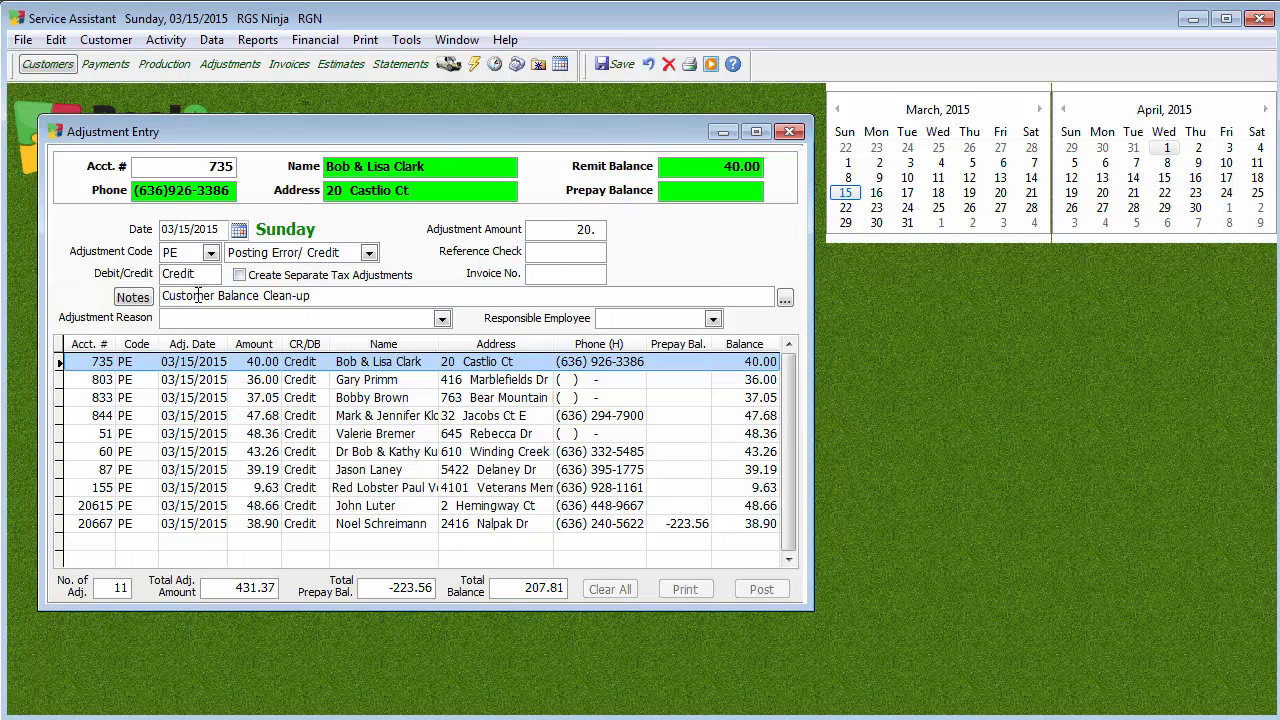
left_click_drag(194, 295, 332, 296)
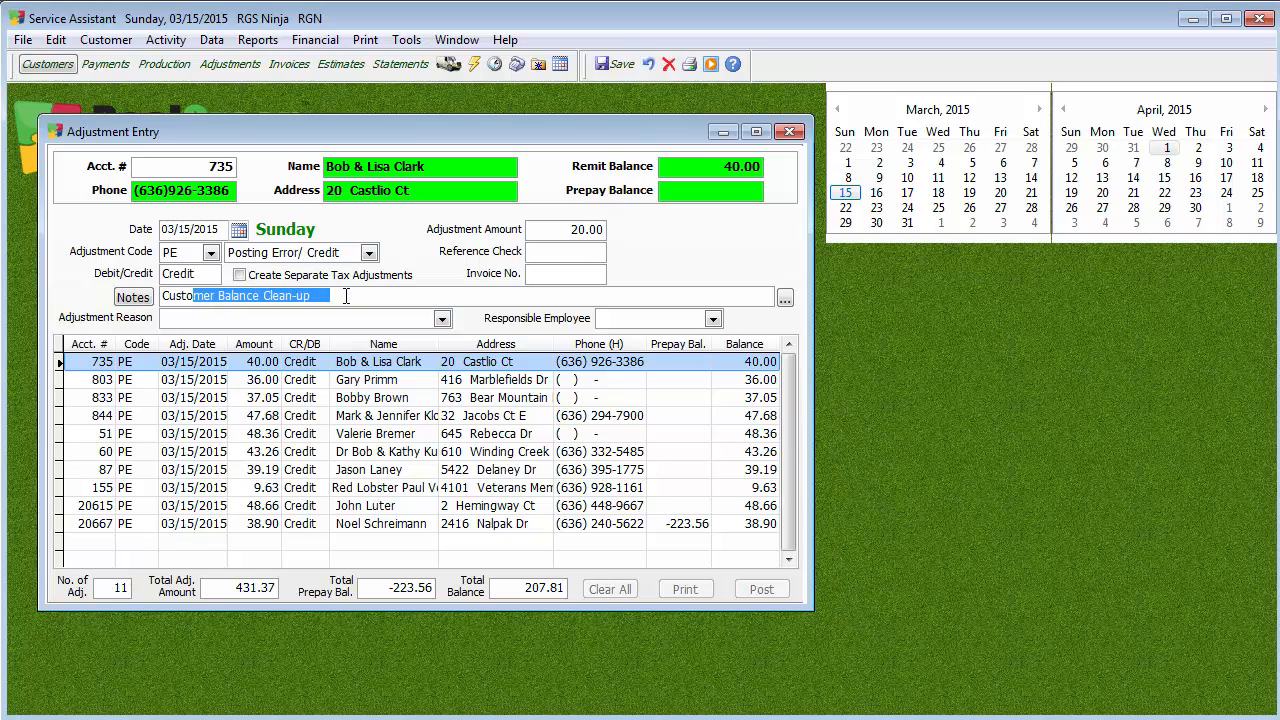
left_click(615, 64)
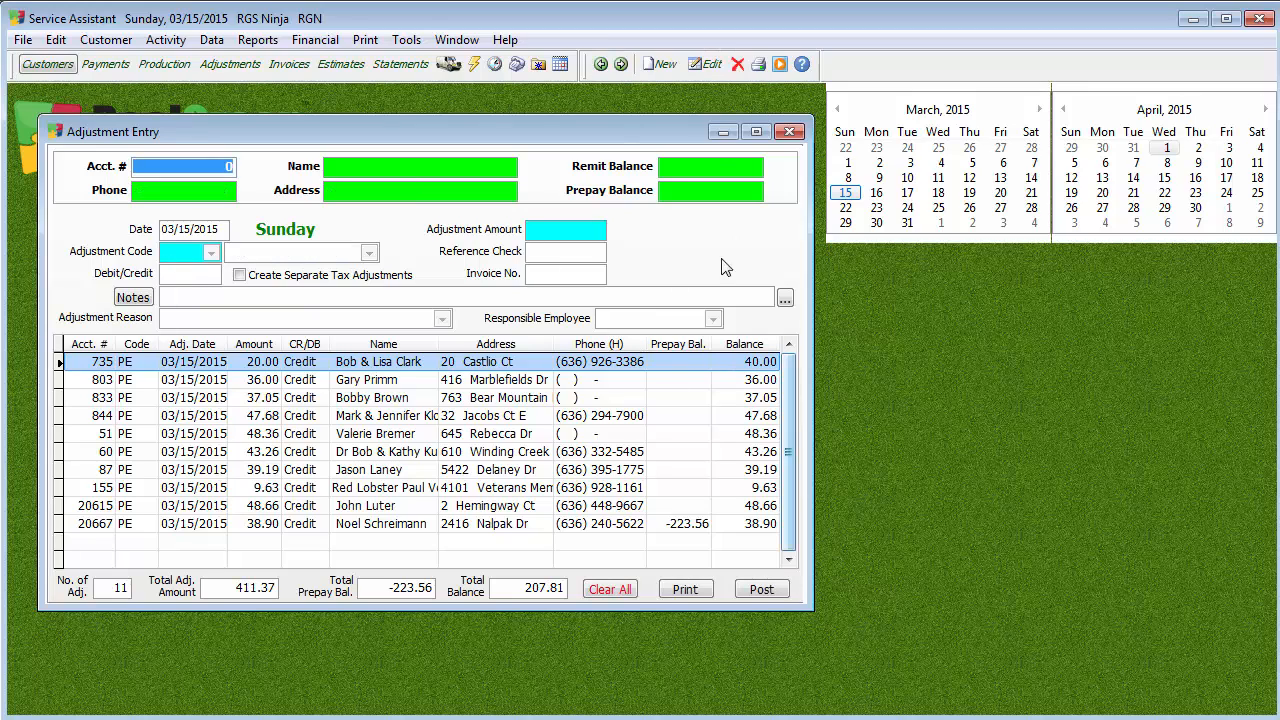
Step: Post the debit balance adjustments without printing the adjustment journal, and close the adjustment entry window
left_click(761, 589)
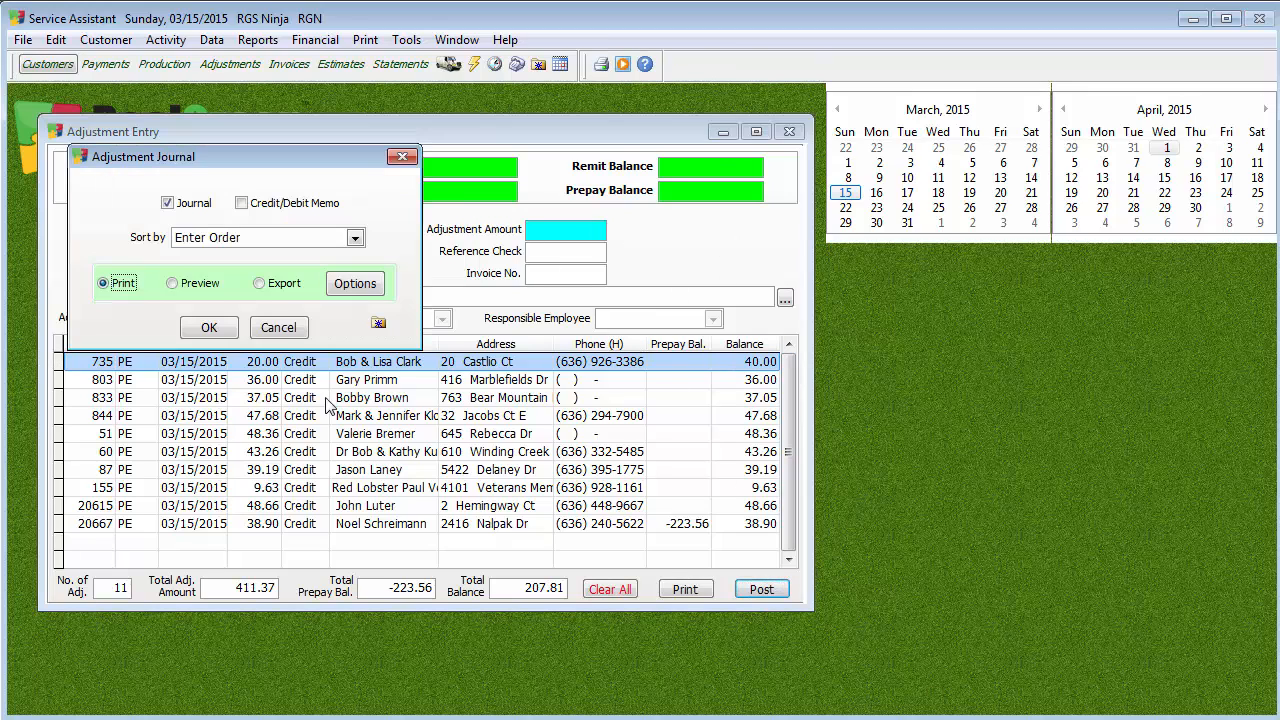
left_click(357, 323)
left_click(371, 592)
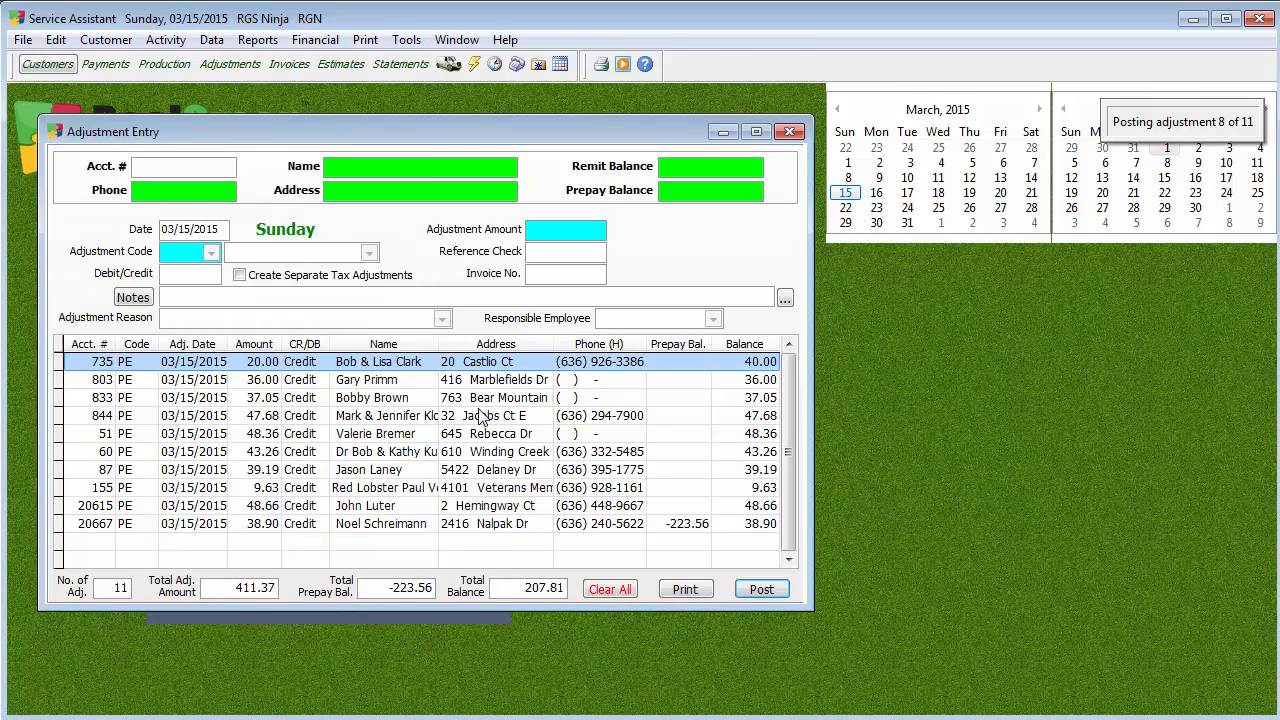
left_click(789, 132)
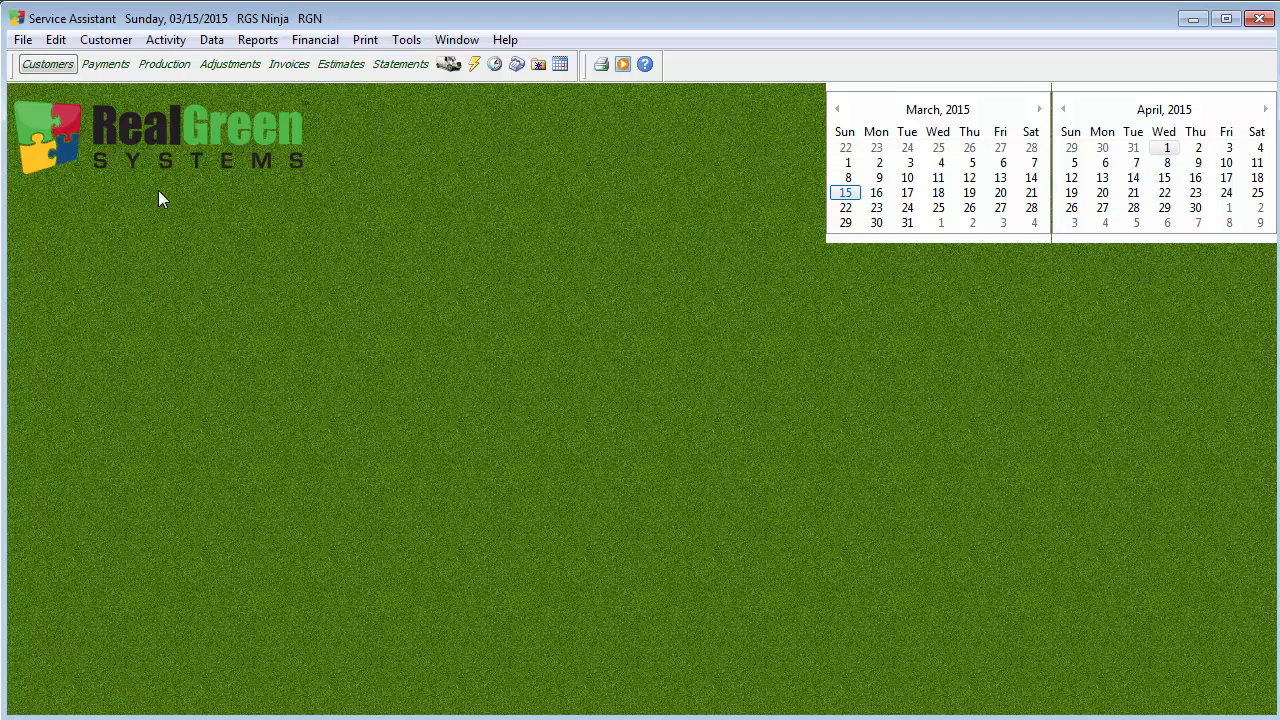
left_click(23, 41)
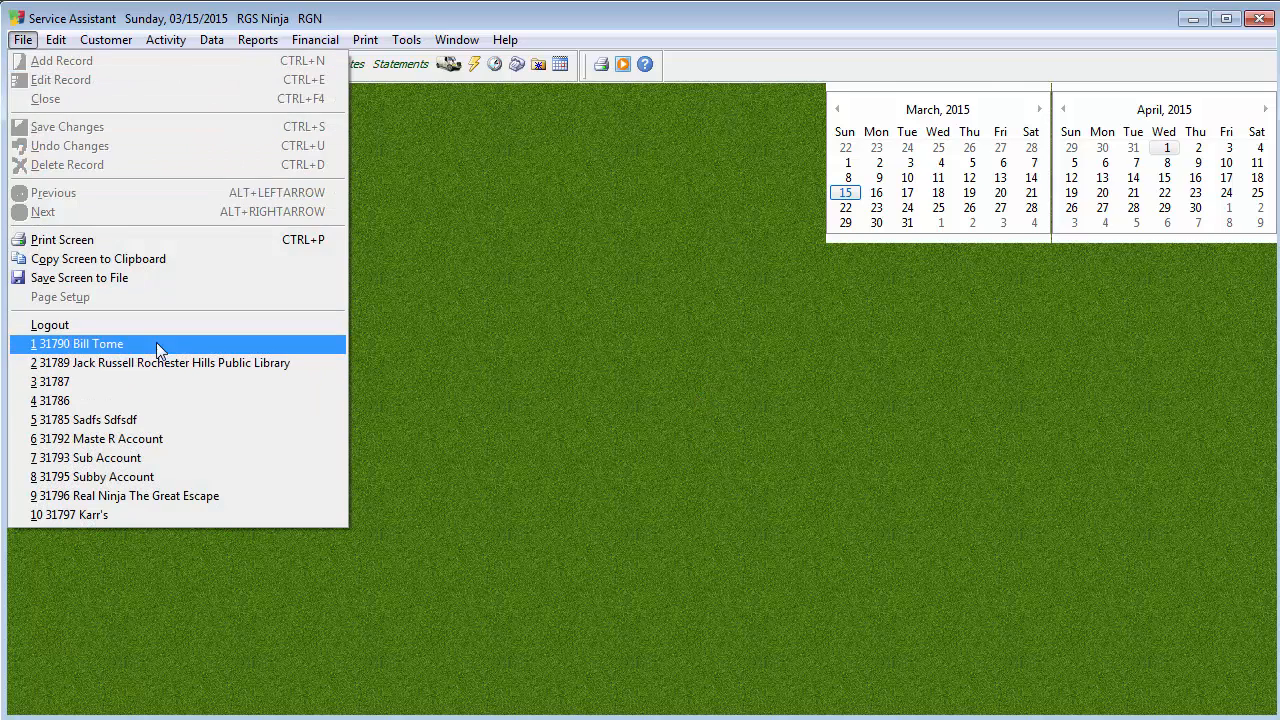
left_click(553, 363)
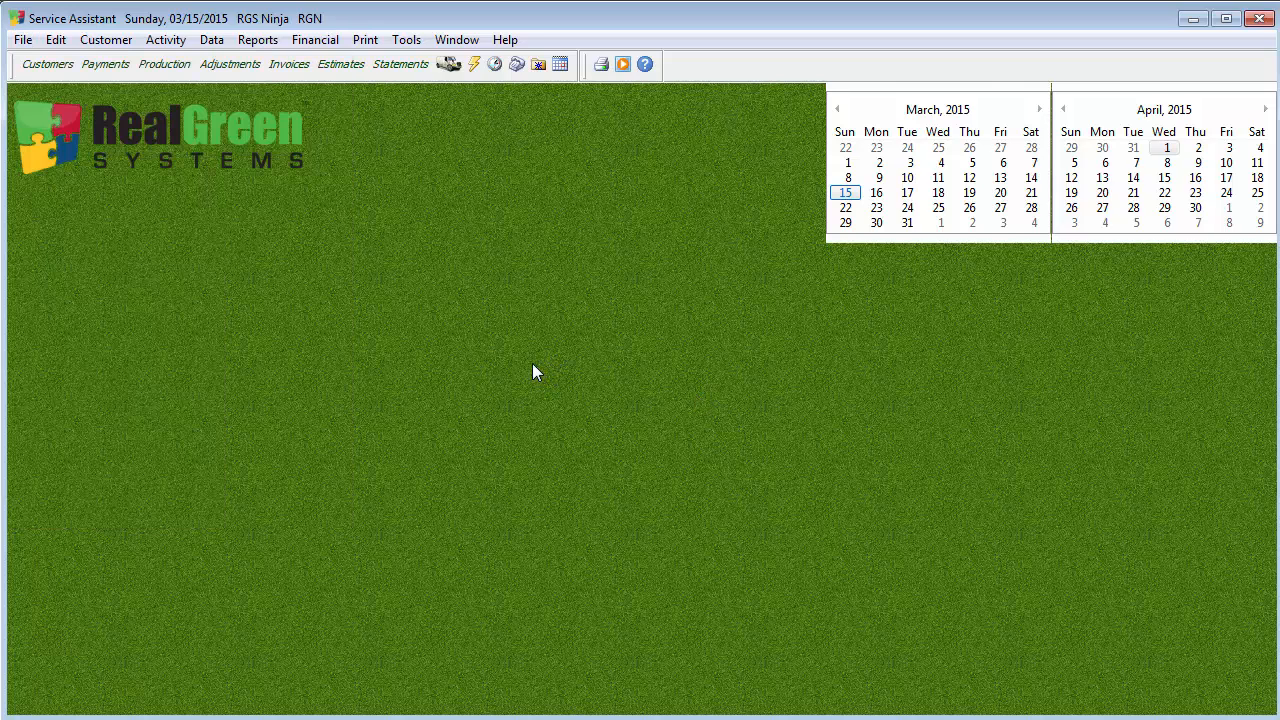